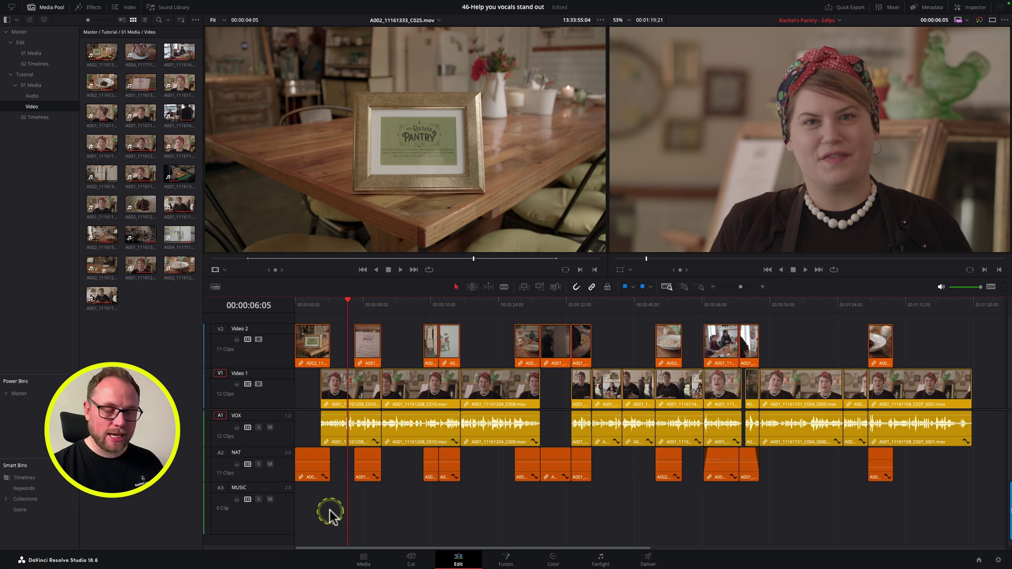
Play the interview edit from the timeline start, stopping around 00:00:10:07.
left_click(298, 305)
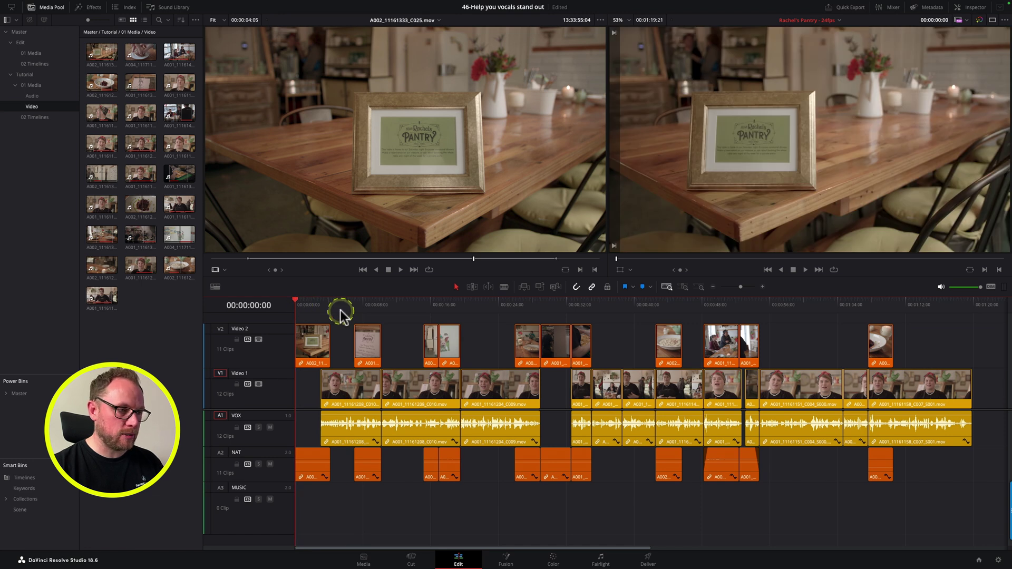
key("space")
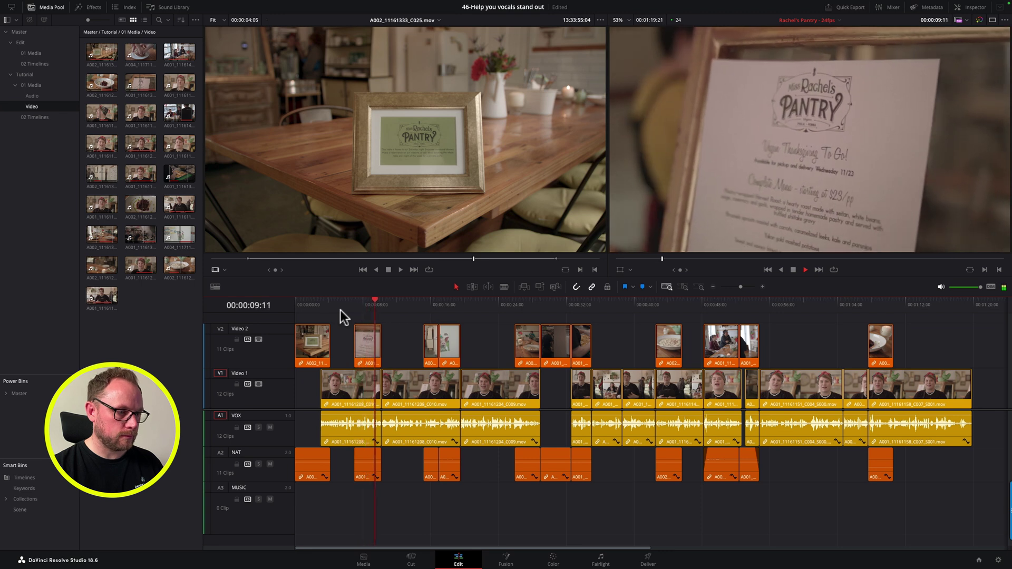
left_click(340, 310)
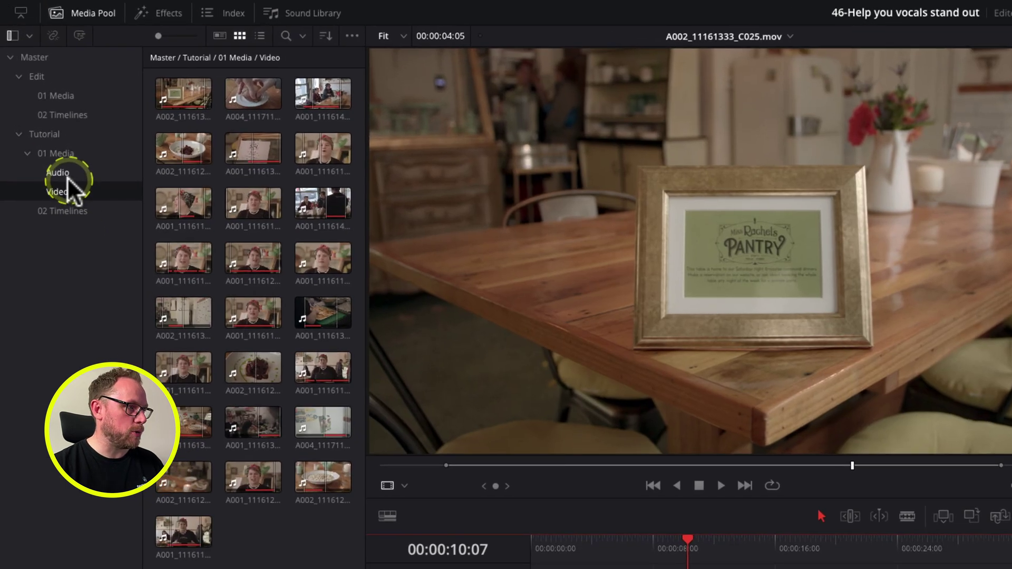
Show the Audio bin under Tutorial > 01 Media and load the instrumental WAV into the source viewer.
left_click(36, 97)
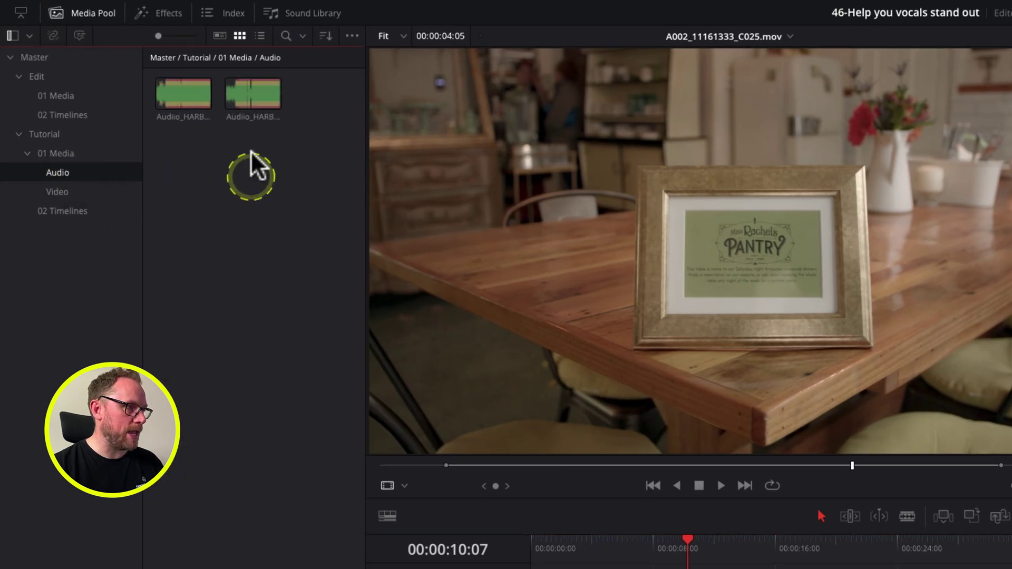
left_click(246, 97)
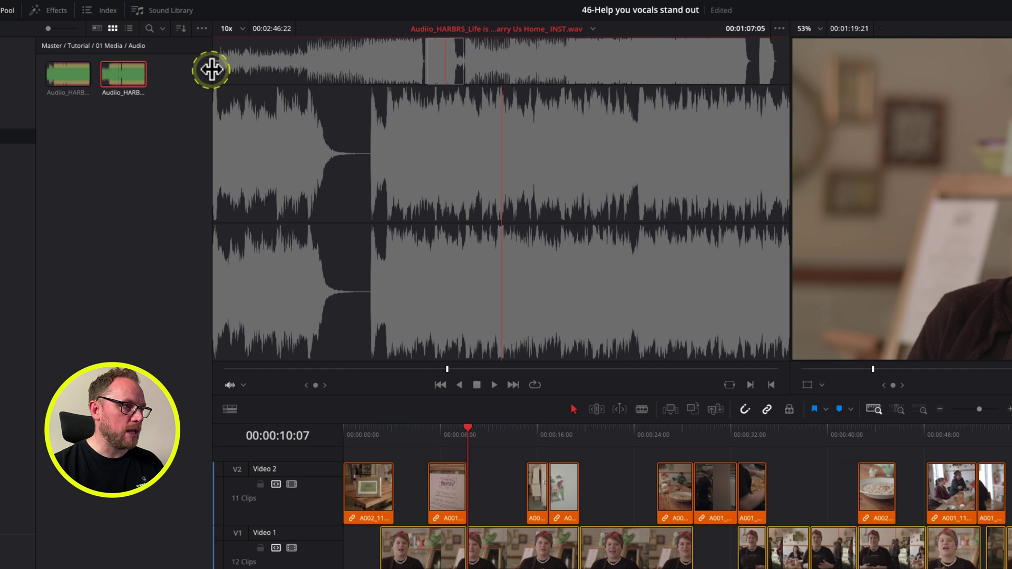
Audition the instrumental WAV from its start, then its louder section around 00:00:54–00:00:58.
left_click(211, 69)
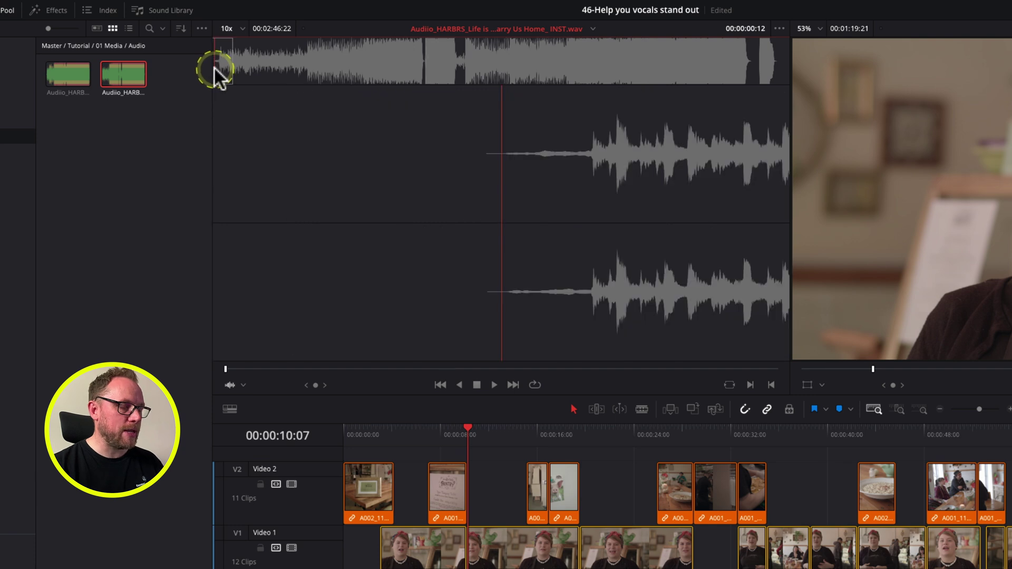
key("space")
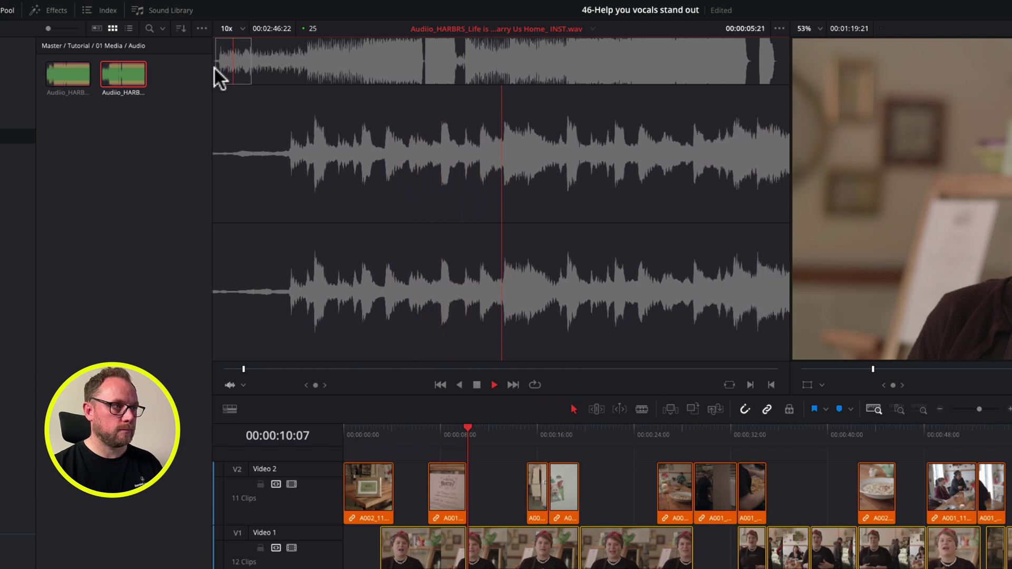
key("space")
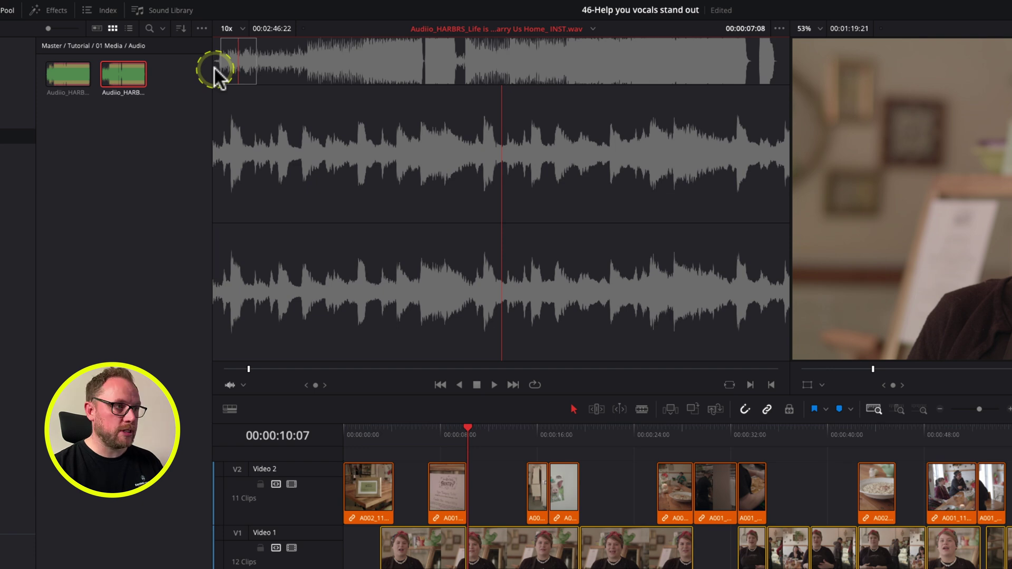
left_click(397, 61)
key("space")
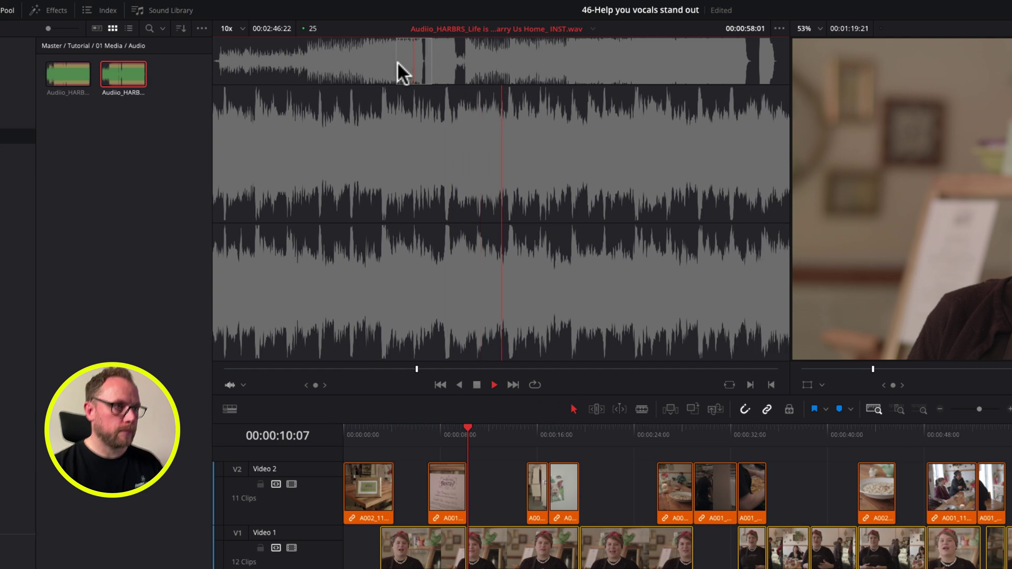
left_click(397, 61)
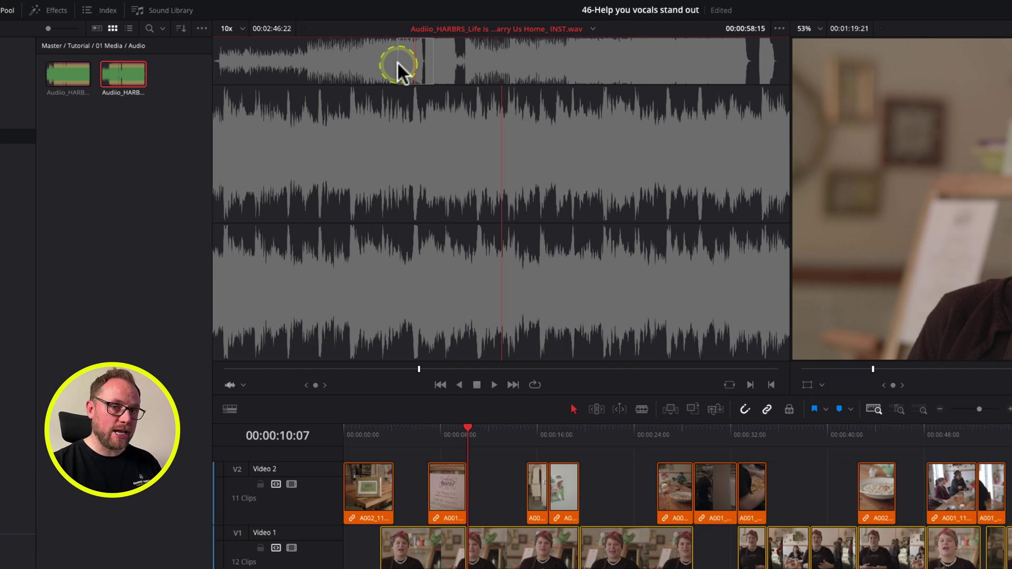
Place the instrumental WAV on A3 at 00:00:00:00, trimmed to end with V1.
left_click(150, 96)
left_click_drag(183, 440, 226, 469)
key("shift+z")
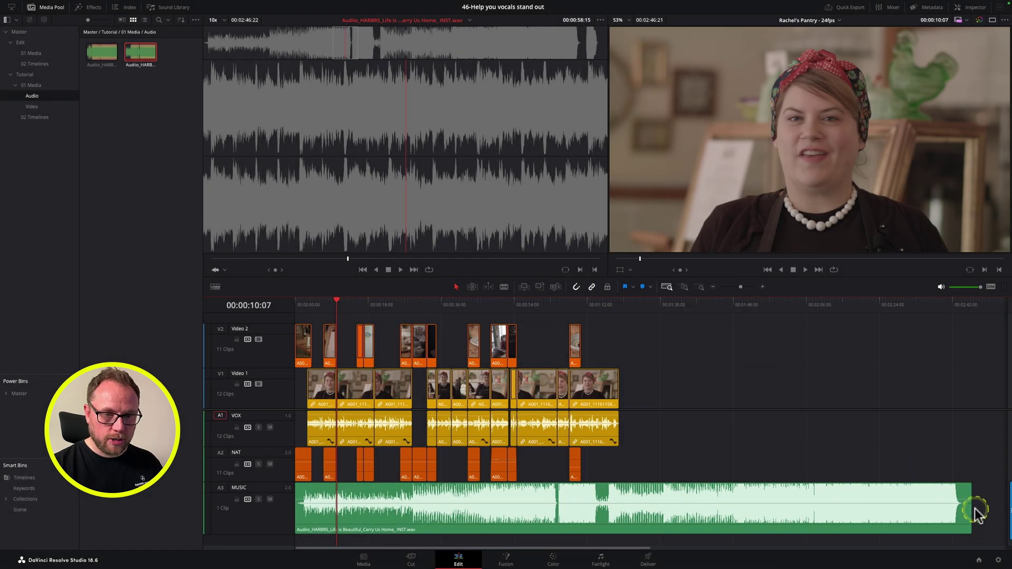
left_click_drag(975, 514, 619, 492)
key("shift+z")
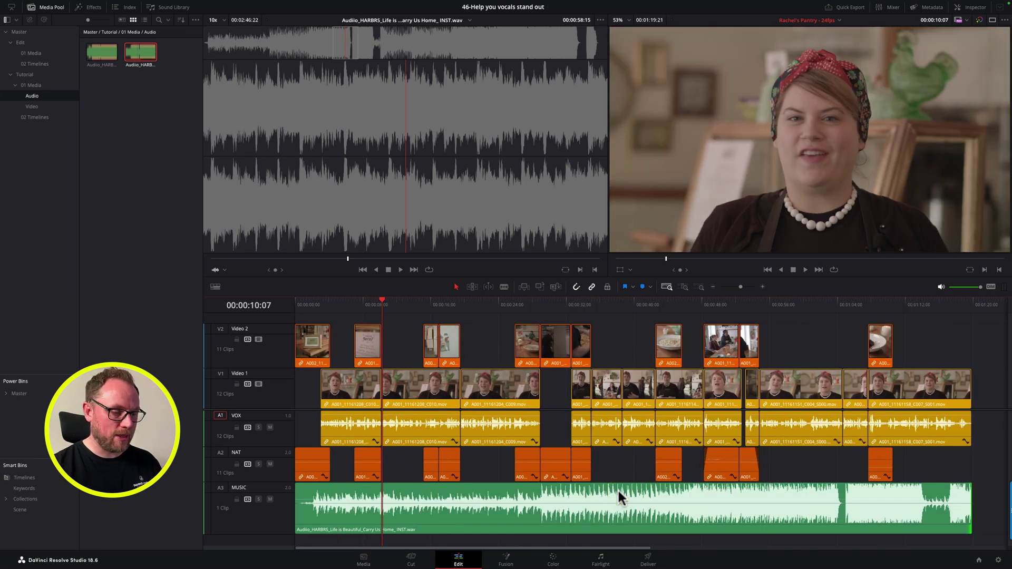
Play back from the start and from about 56 seconds to check the music, then select it.
left_click(430, 409)
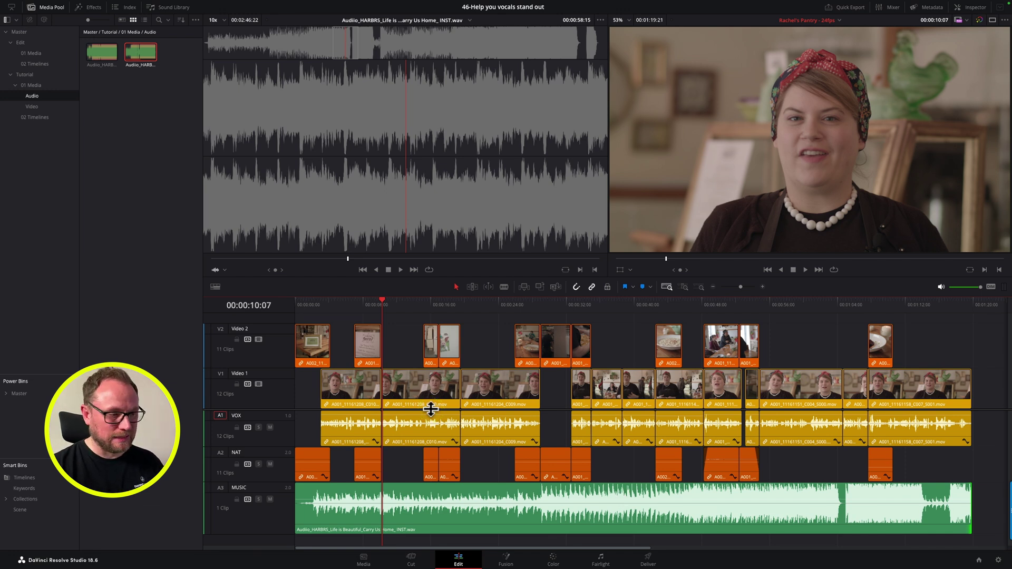
left_click(316, 310)
left_click(318, 309)
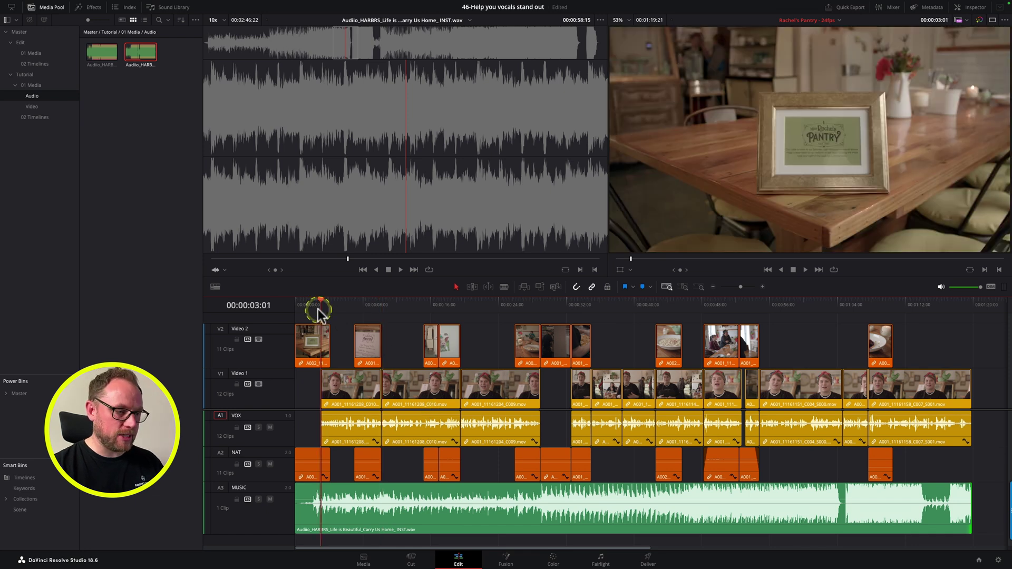
key("space")
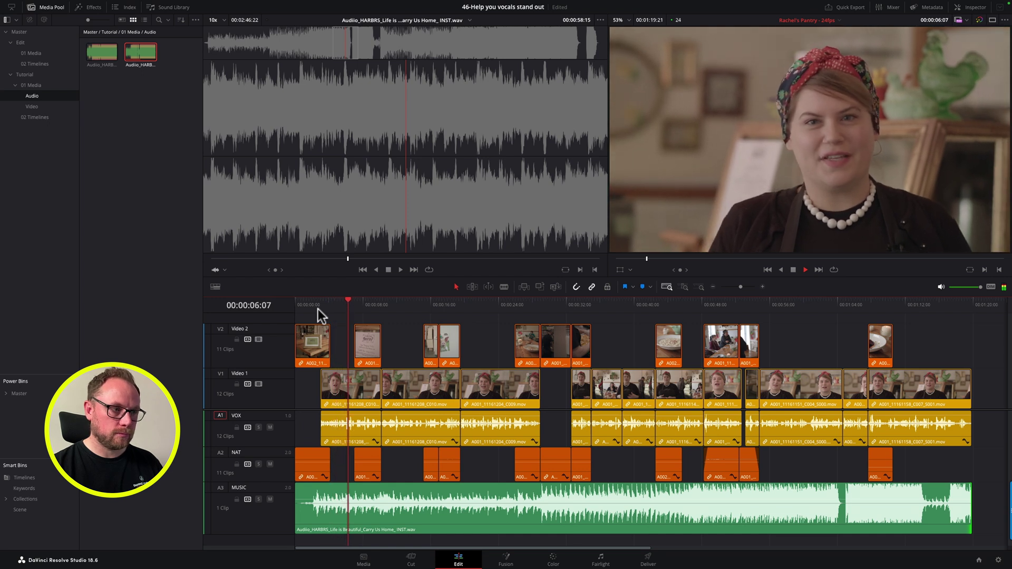
left_click(318, 309)
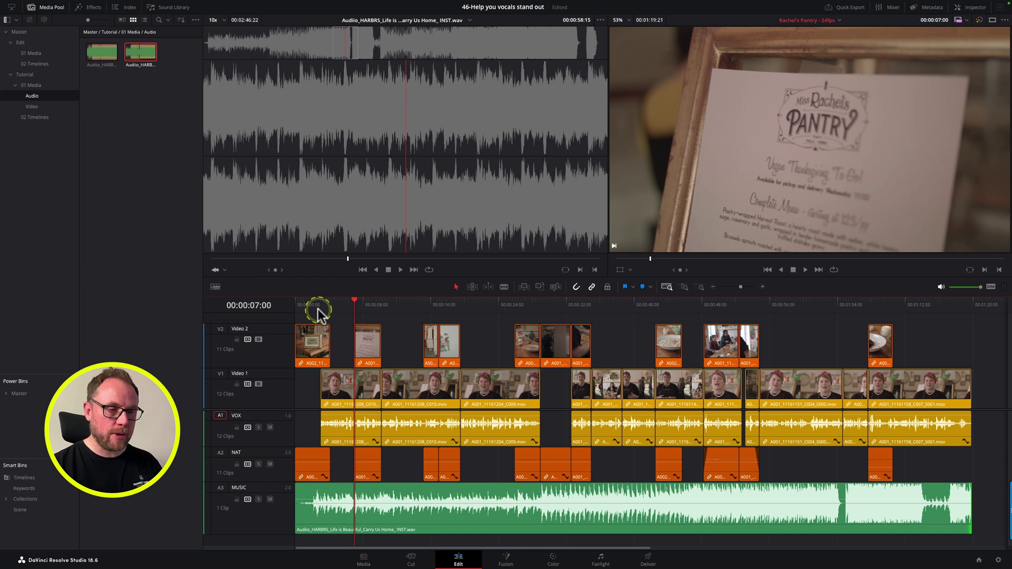
left_click(773, 310)
key("space")
key("space")
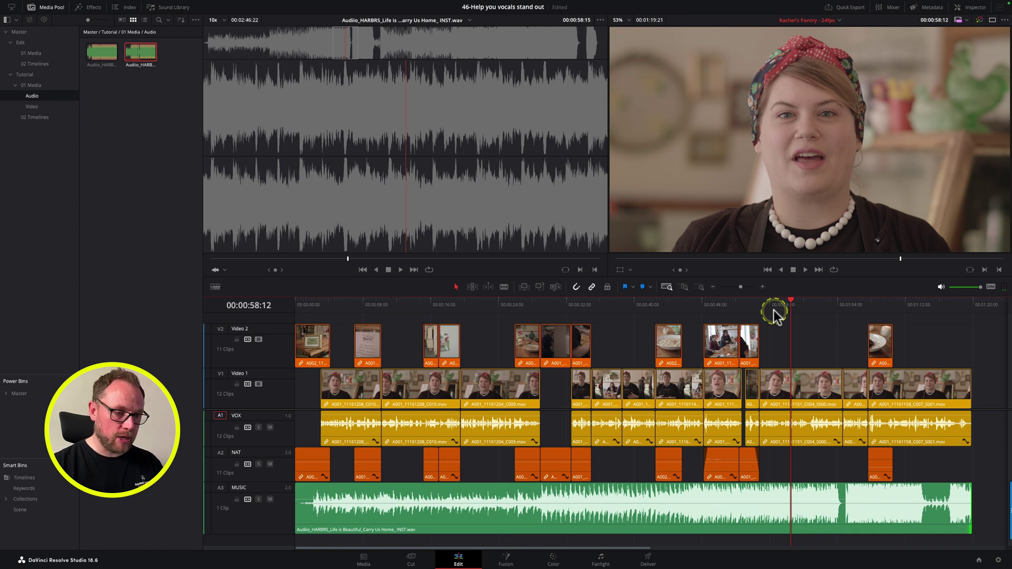
left_click(716, 489)
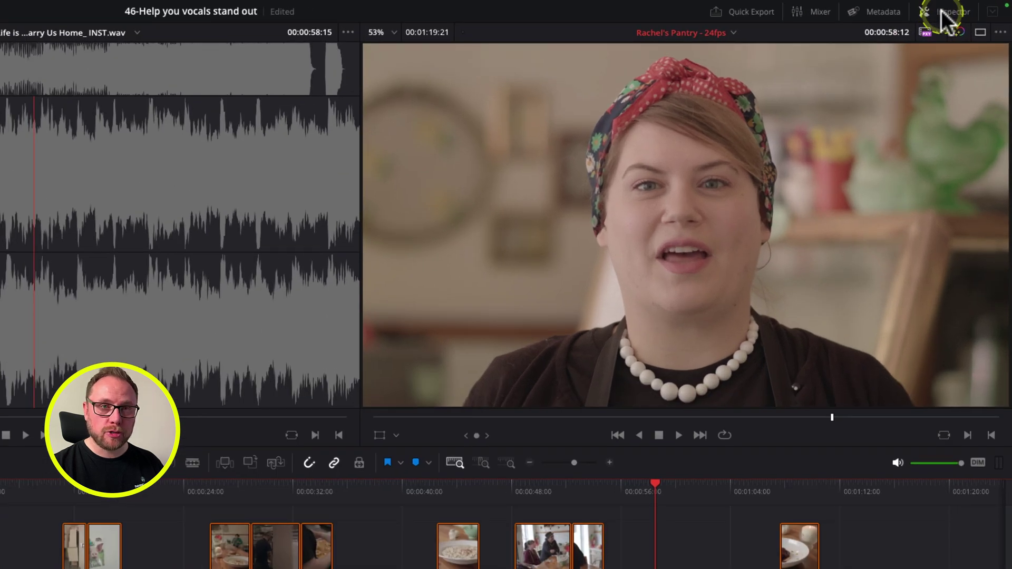
left_click(944, 14)
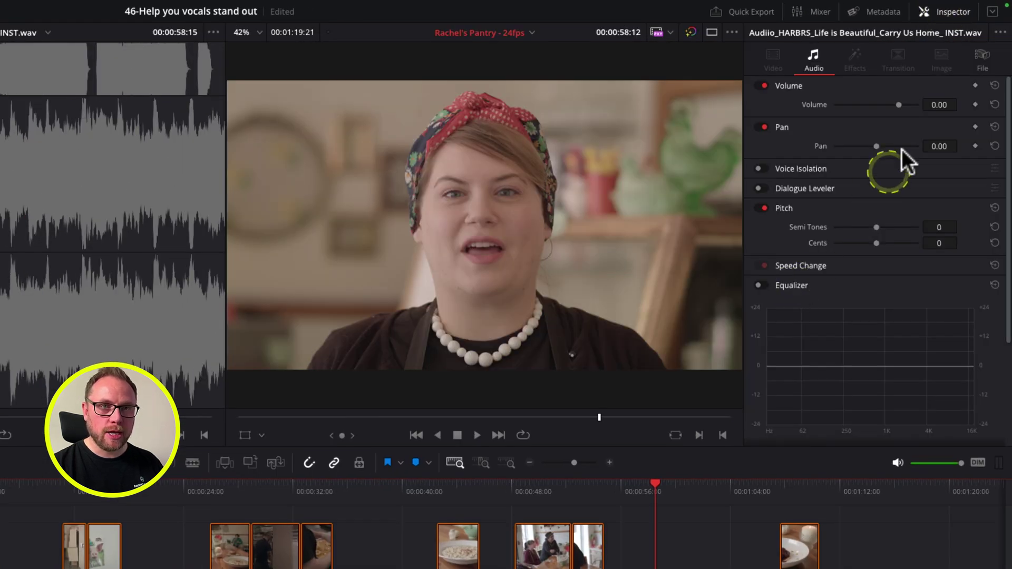
left_click_drag(937, 104, 895, 97)
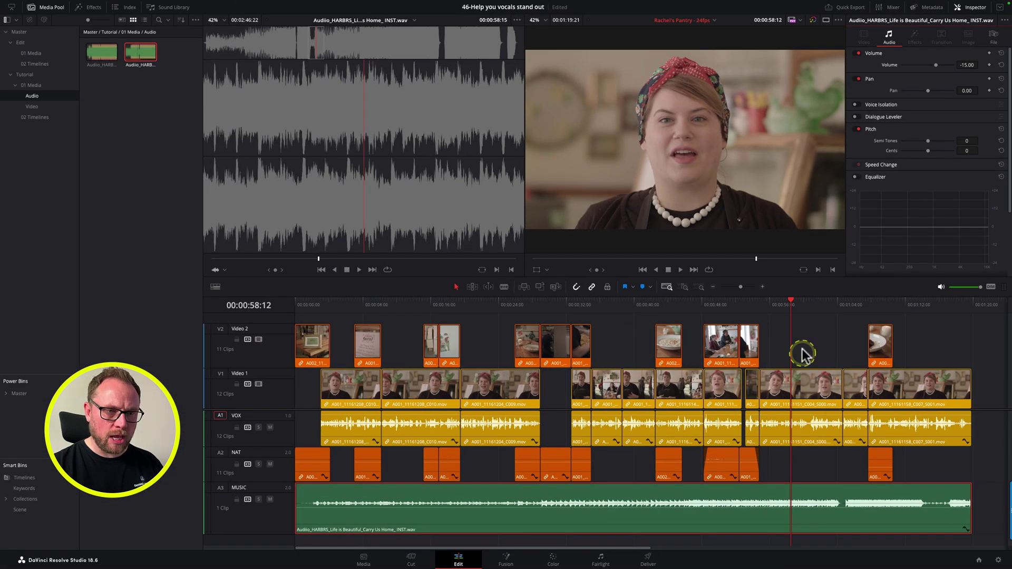
left_click(802, 349)
key("space")
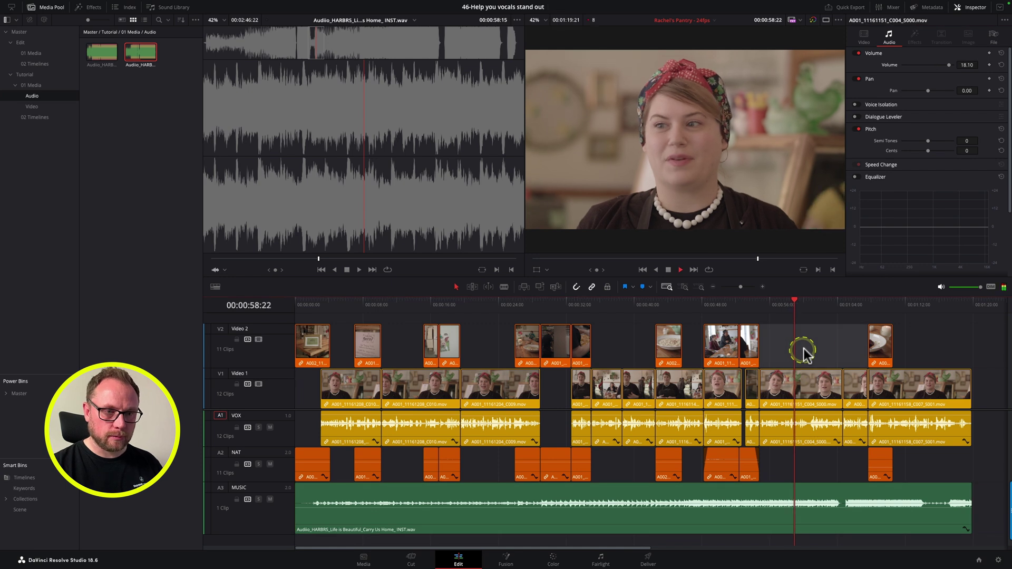
left_click(828, 345)
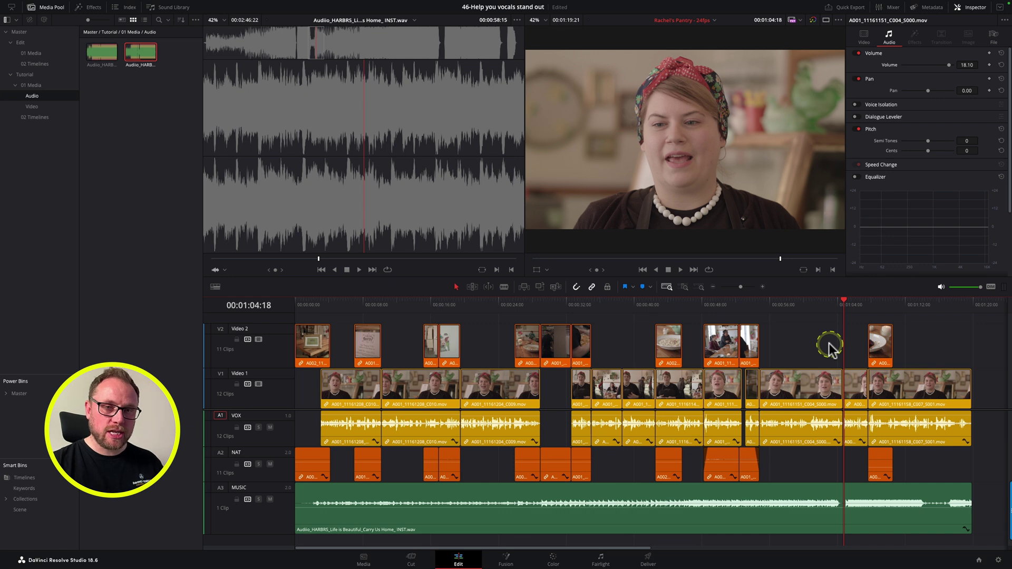
left_click(785, 491)
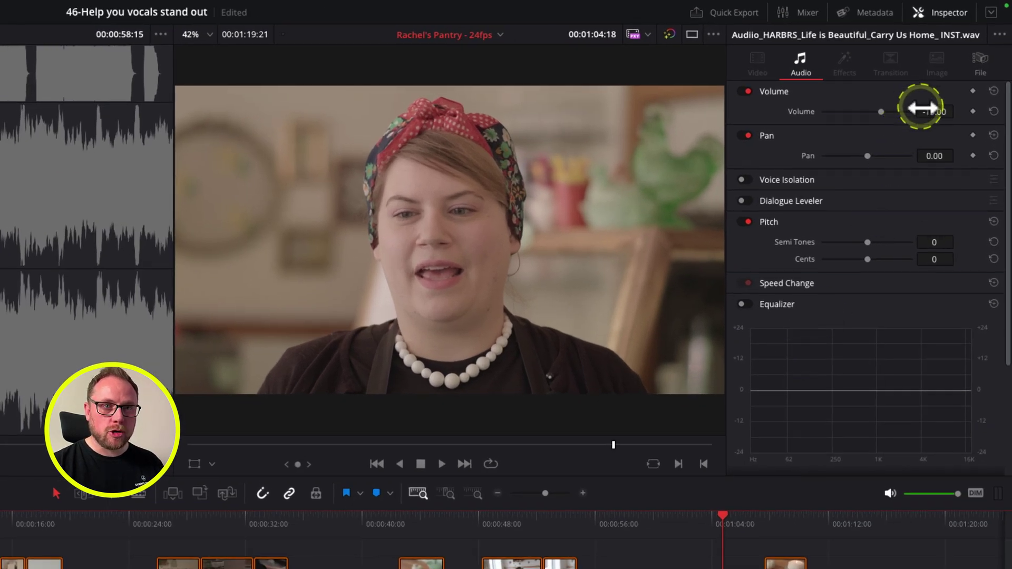
left_click_drag(958, 64, 956, 68)
left_click_drag(923, 116, 895, 113)
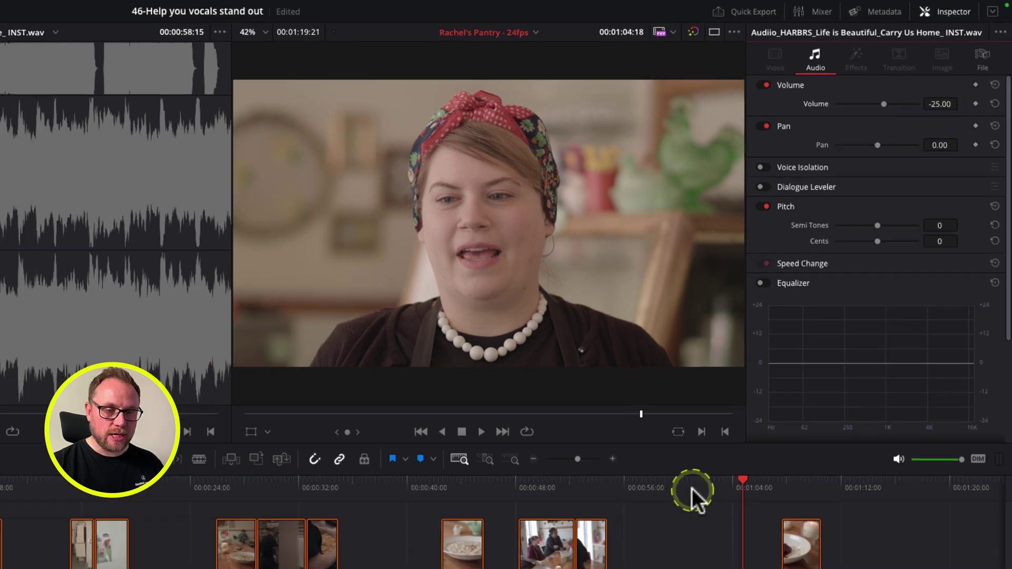
left_click(685, 492)
key("space")
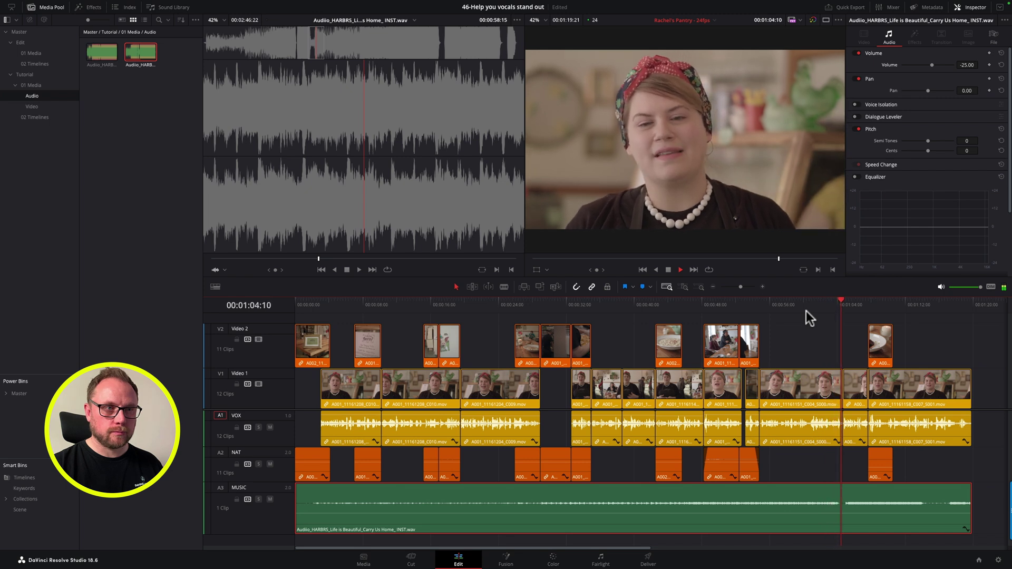
left_click(805, 310)
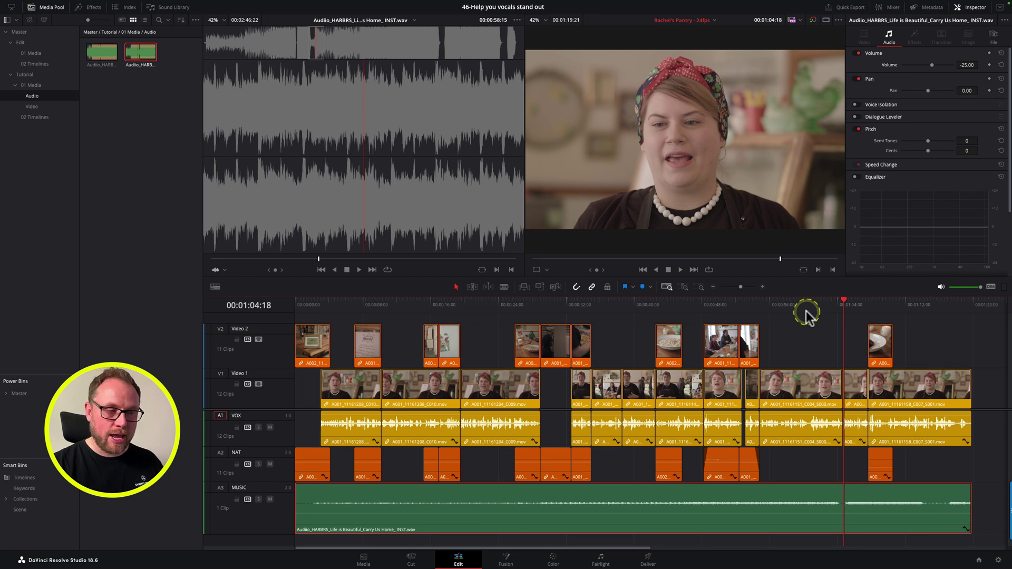
left_click(401, 306)
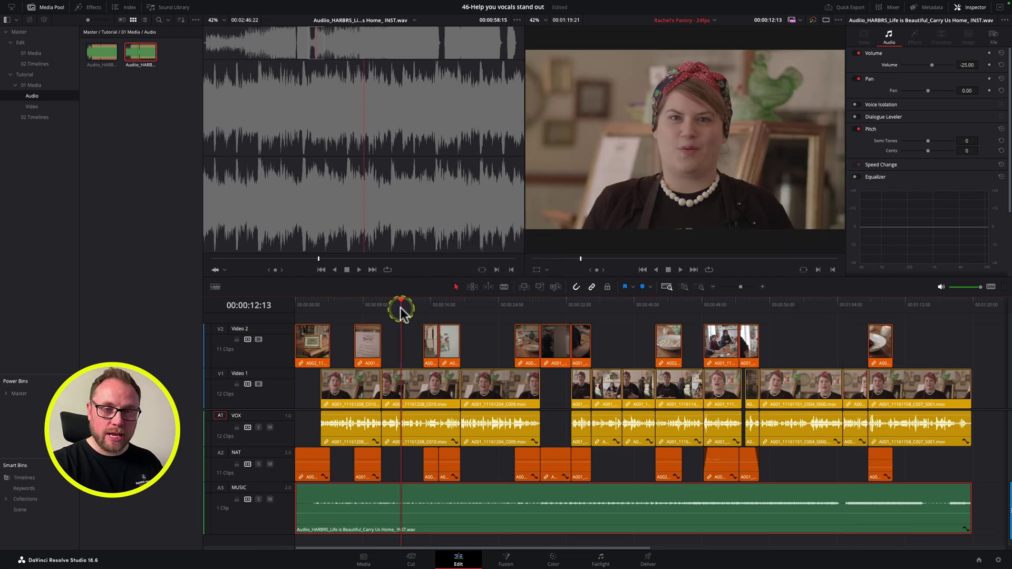
key("space")
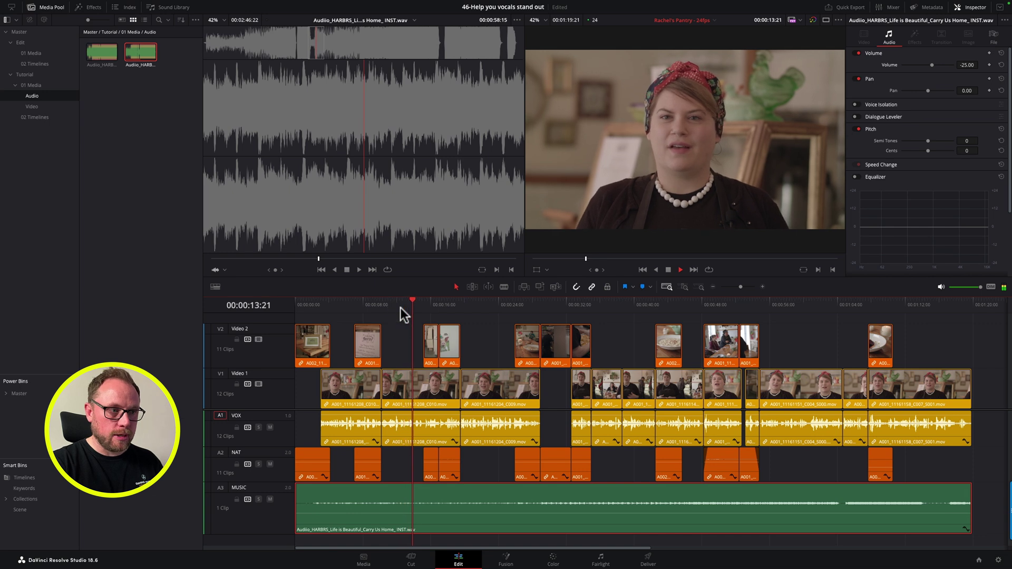
key("space")
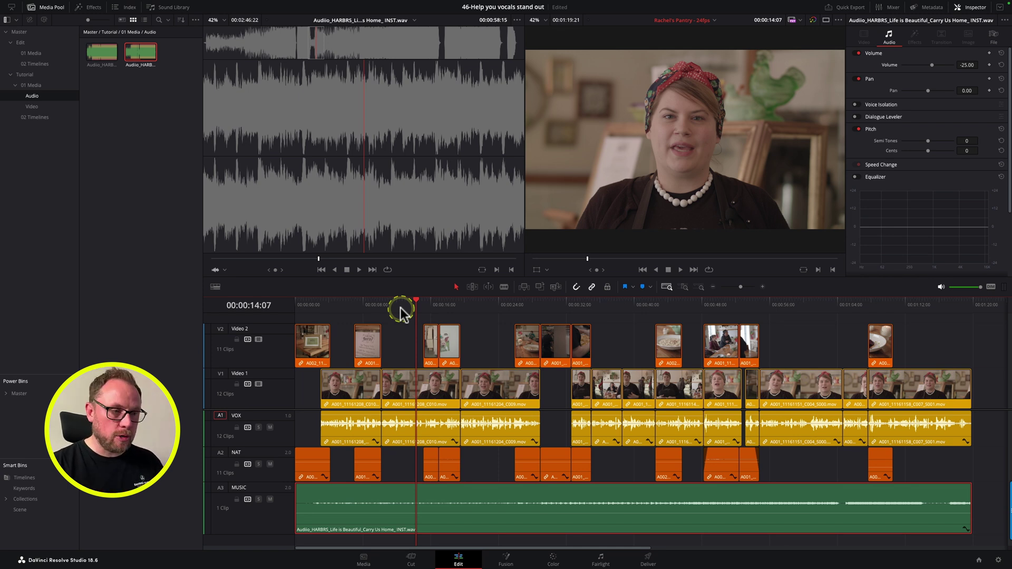
left_click(961, 66)
type("-15")
key("Return")
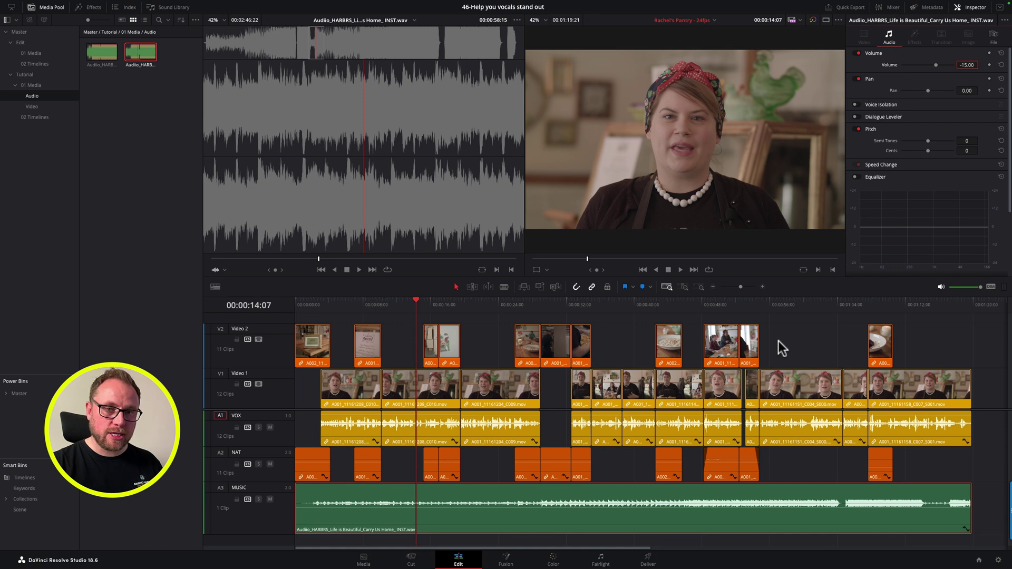
left_click(594, 547)
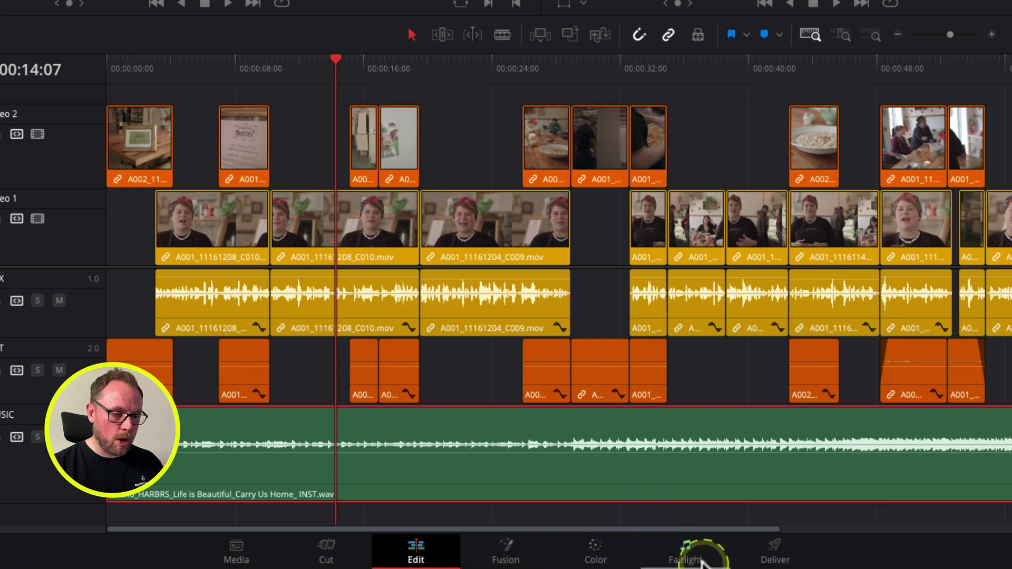
Switch to the Fairlight page and select the MUSIC clip's left and right channels on A3.
left_click(689, 554)
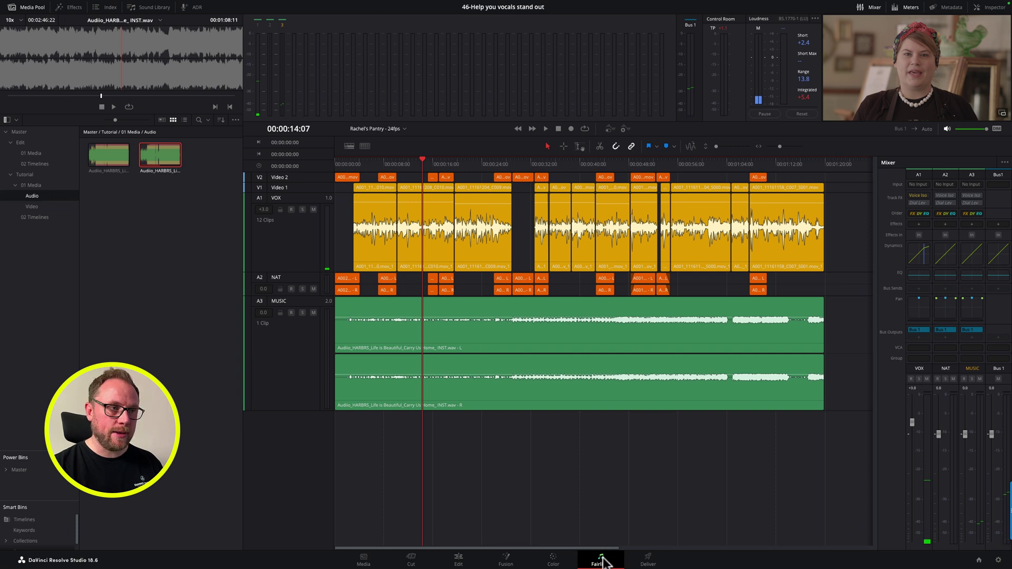
left_click(608, 530)
left_click(529, 357)
left_click(597, 361)
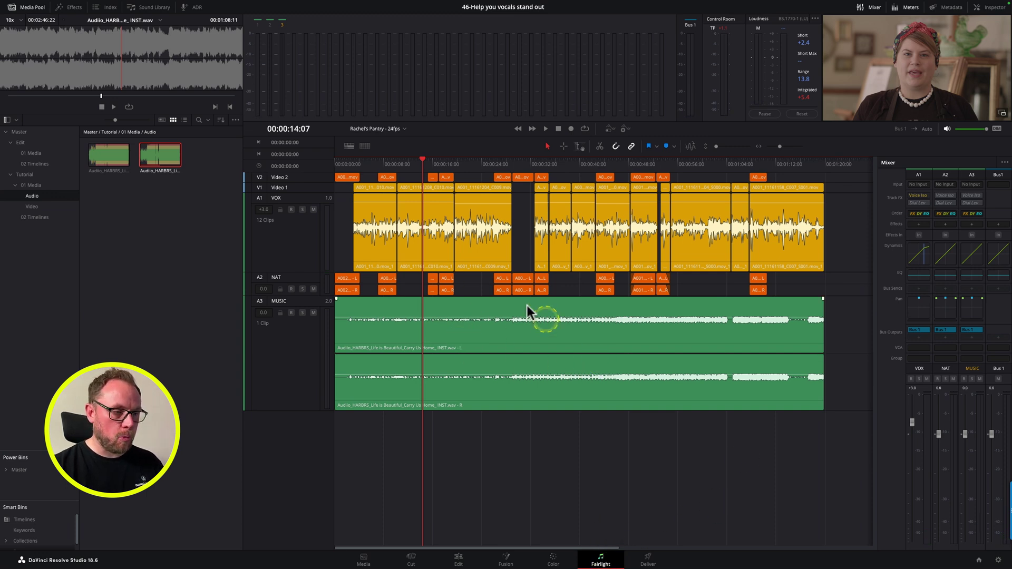
left_click(498, 335)
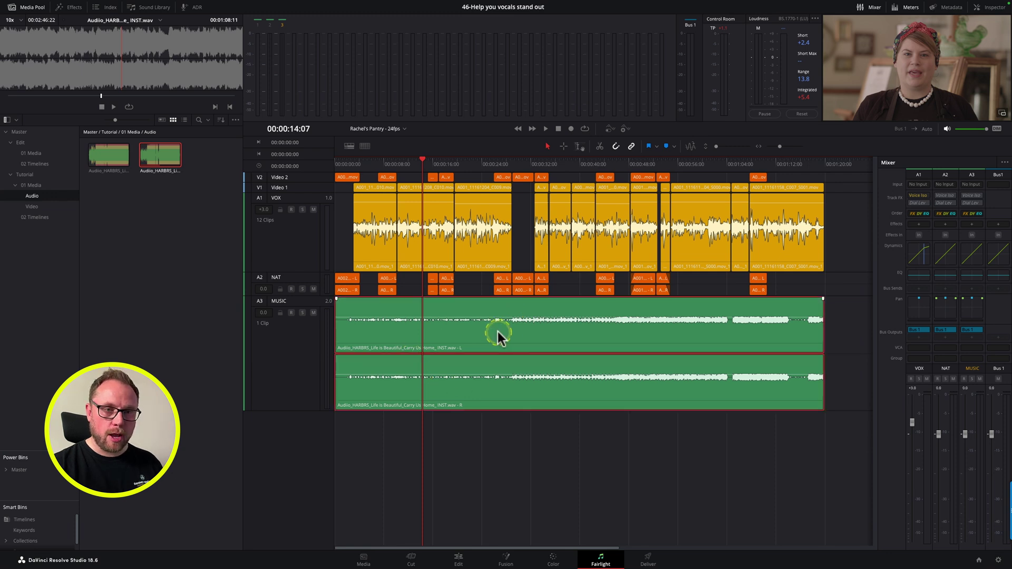
left_click_drag(807, 339, 843, 339)
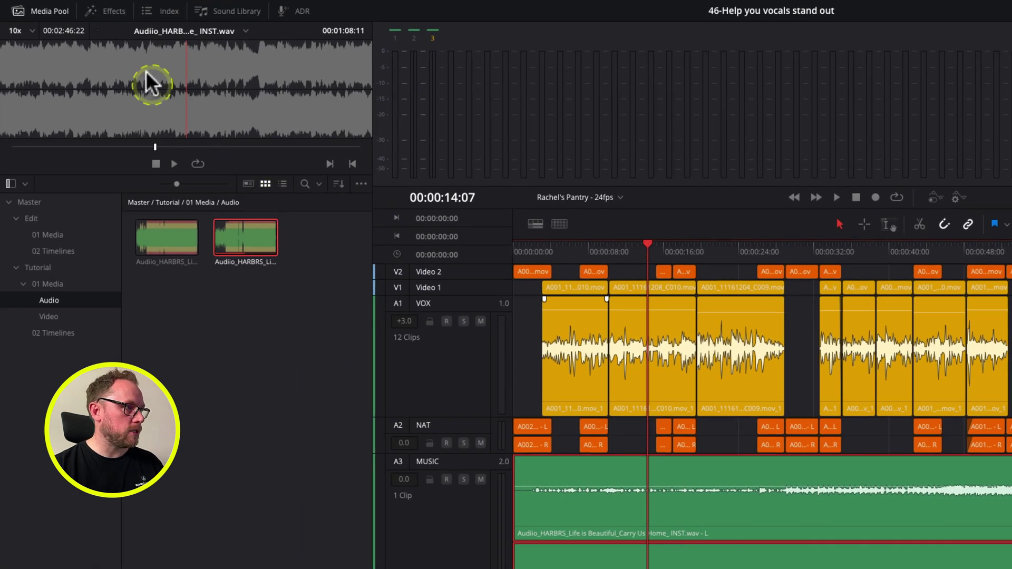
Apply Vocal Channel from Audio FX > Fairlight FX to the A3 music clip.
left_click(115, 13)
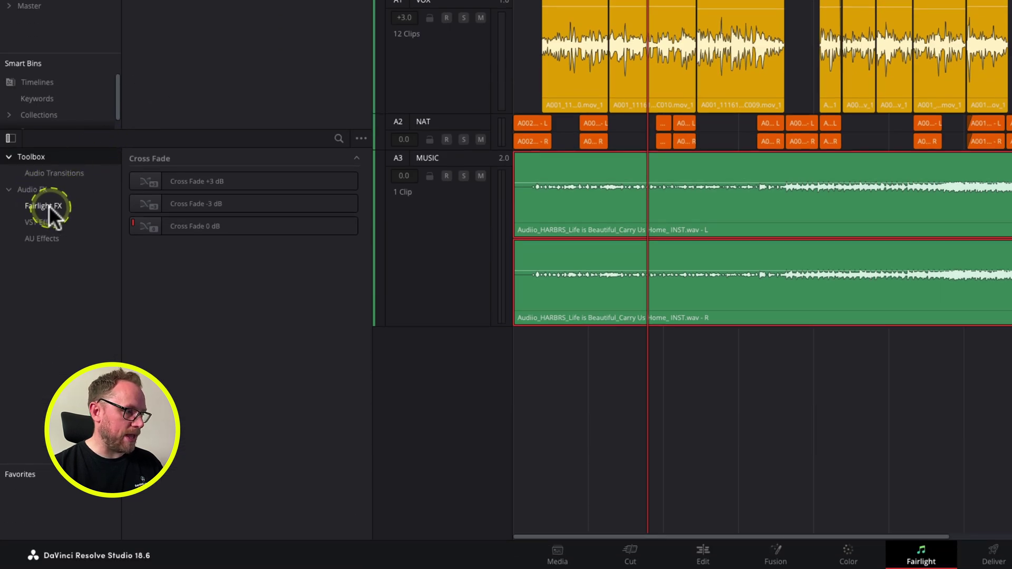
left_click(46, 206)
scroll(282, 289, "down", 5)
scroll(283, 289, "down", 1)
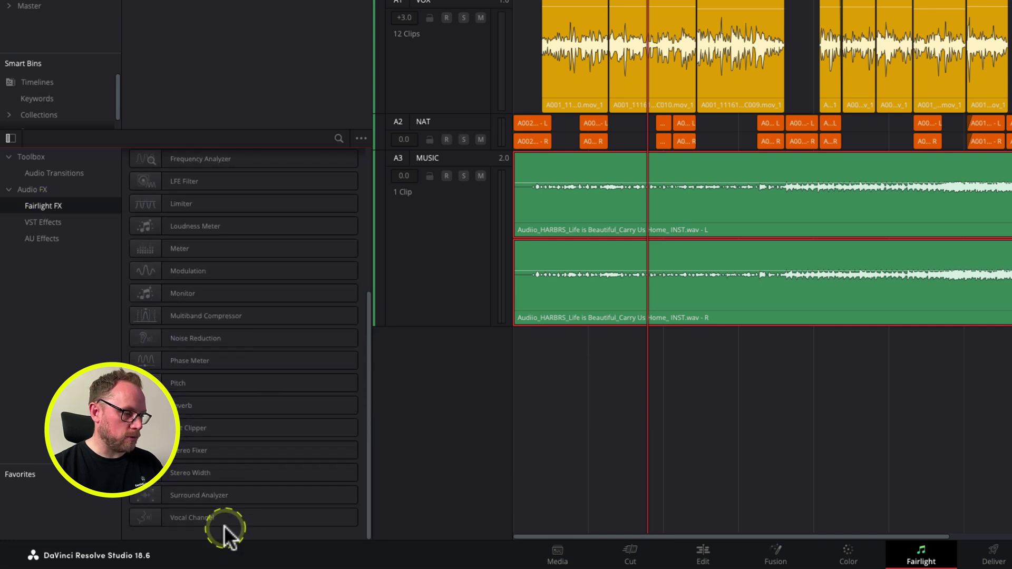
left_click_drag(149, 513, 743, 212)
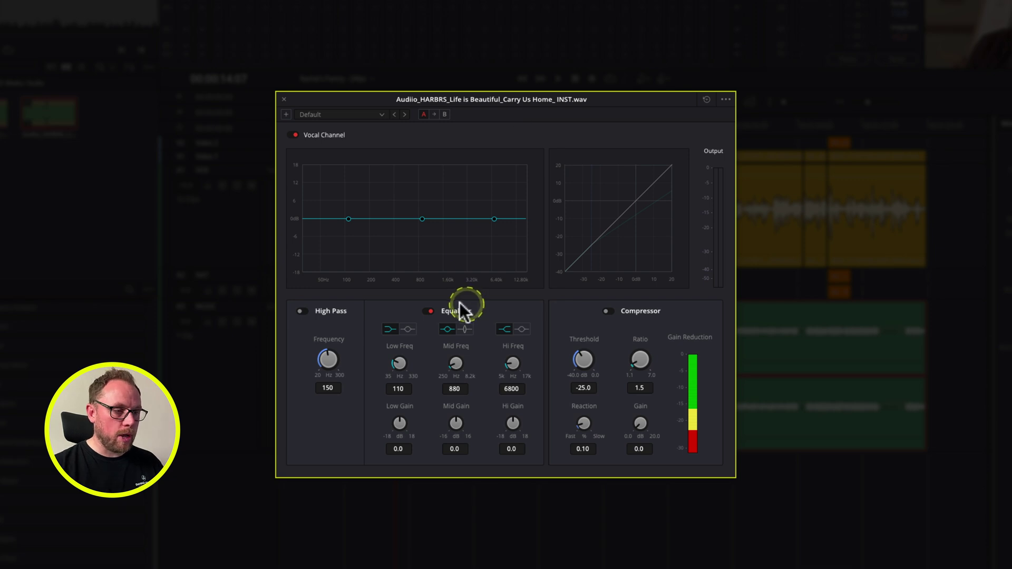
Enable the Vocal Channel equalizer with Mid Freq 1054 Hz and Mid Gain -8.2 dB.
left_click(428, 301)
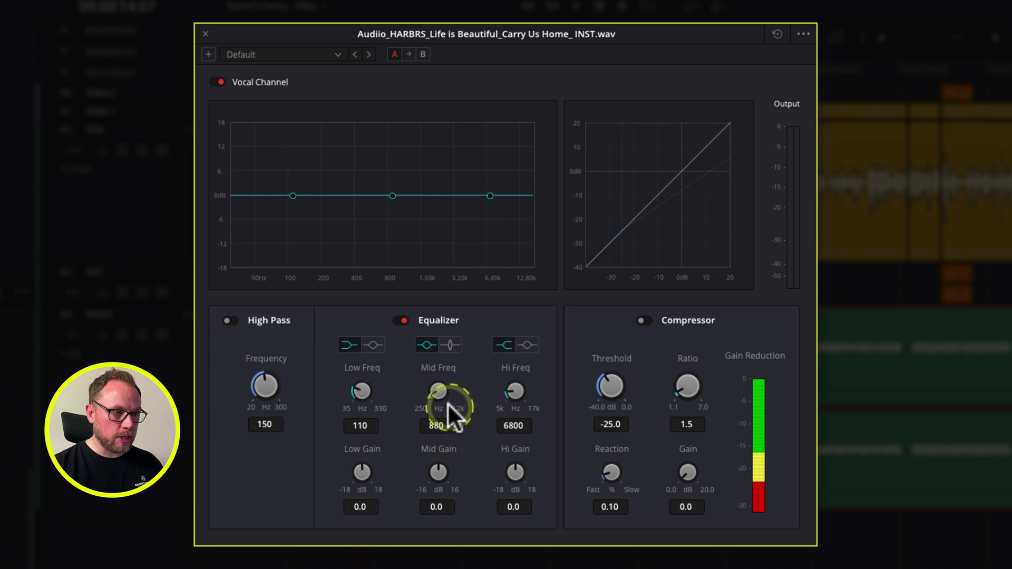
left_click_drag(436, 390, 439, 386)
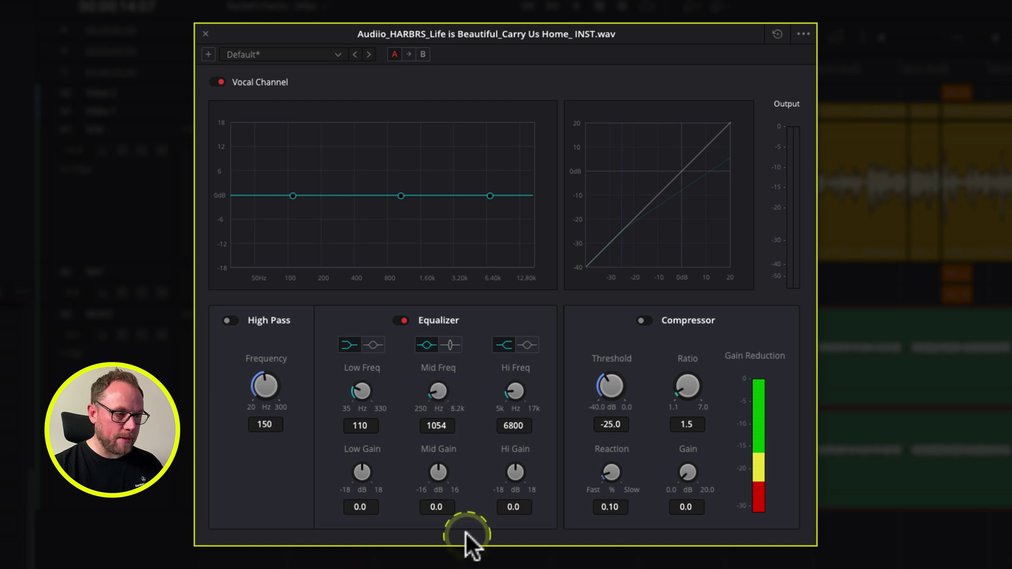
left_click(439, 472)
left_click_drag(438, 469, 381, 475)
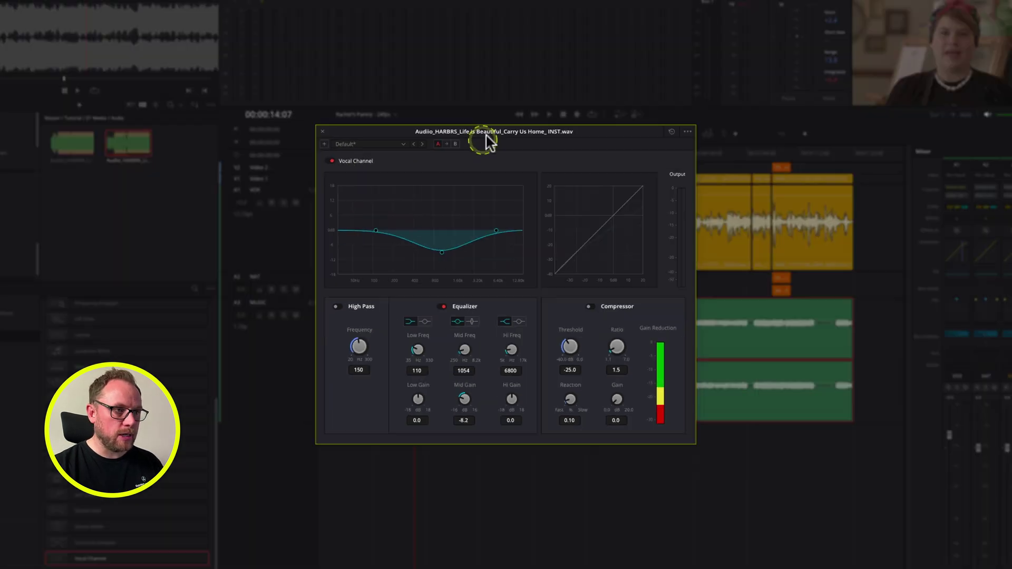
left_click_drag(485, 136, 361, 189)
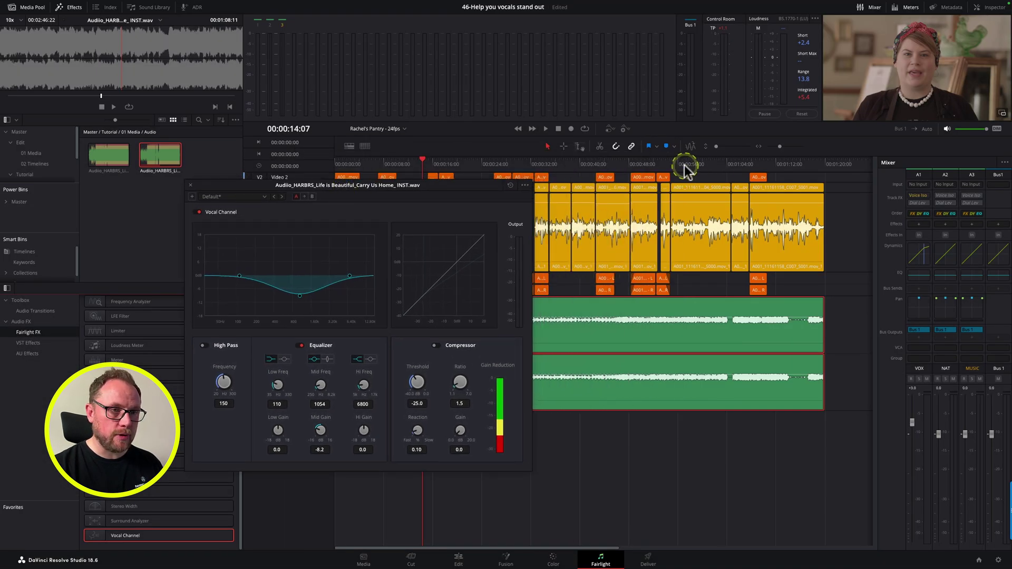
Play from about 57 seconds, bypassing Vocal Channel on and off to compare.
left_click(685, 164)
key("space")
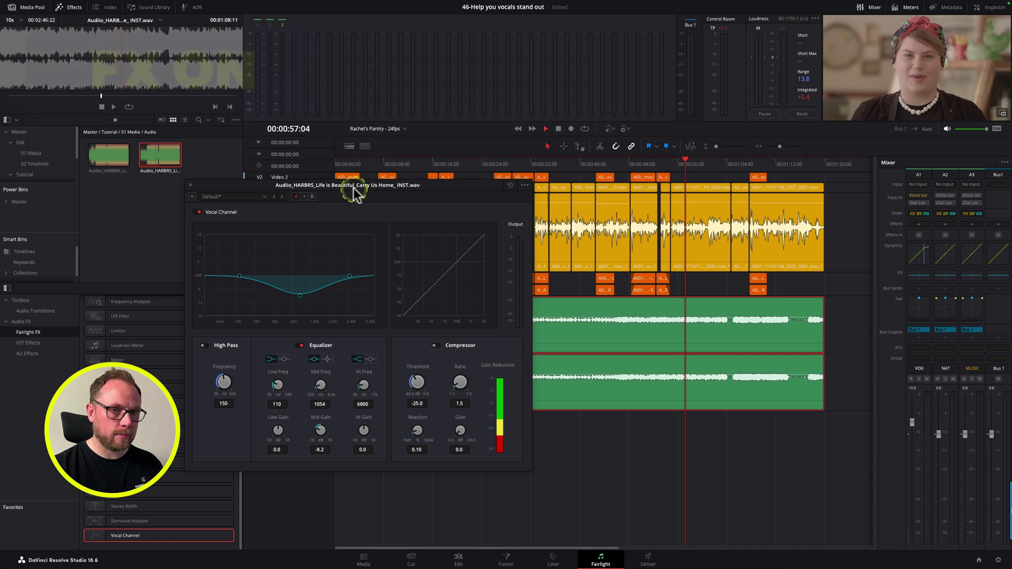
left_click(198, 213)
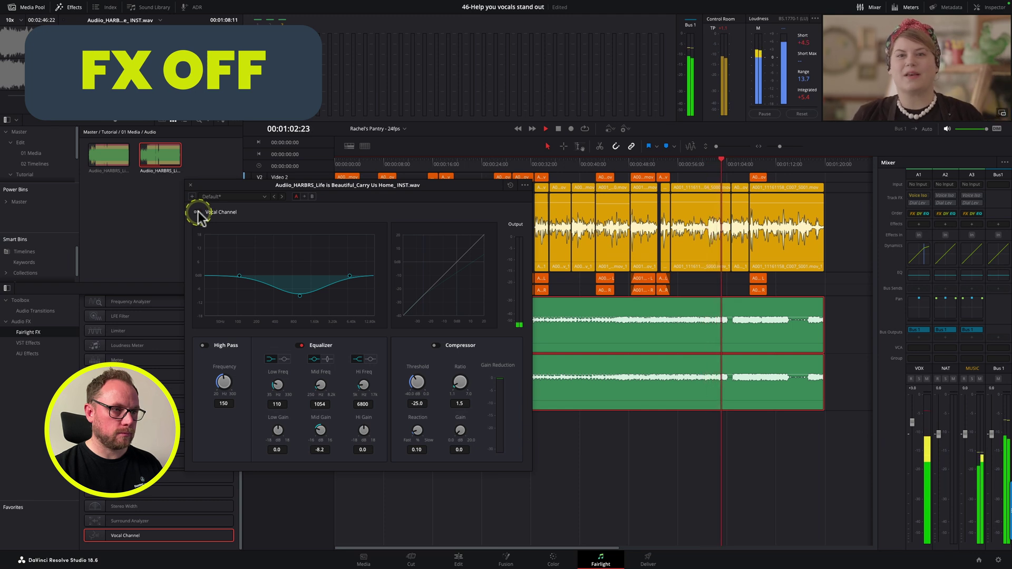
left_click(197, 213)
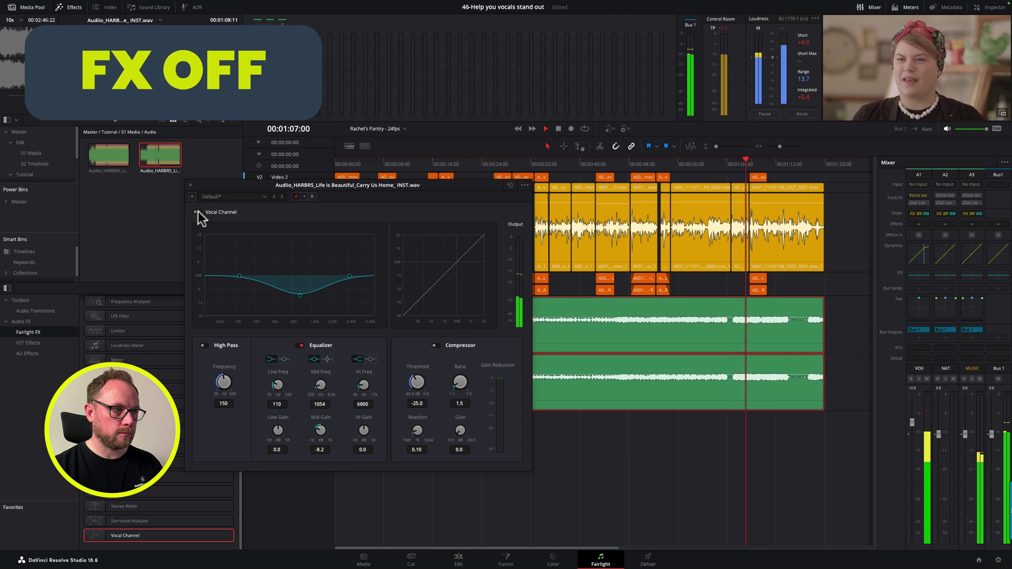
left_click(197, 211)
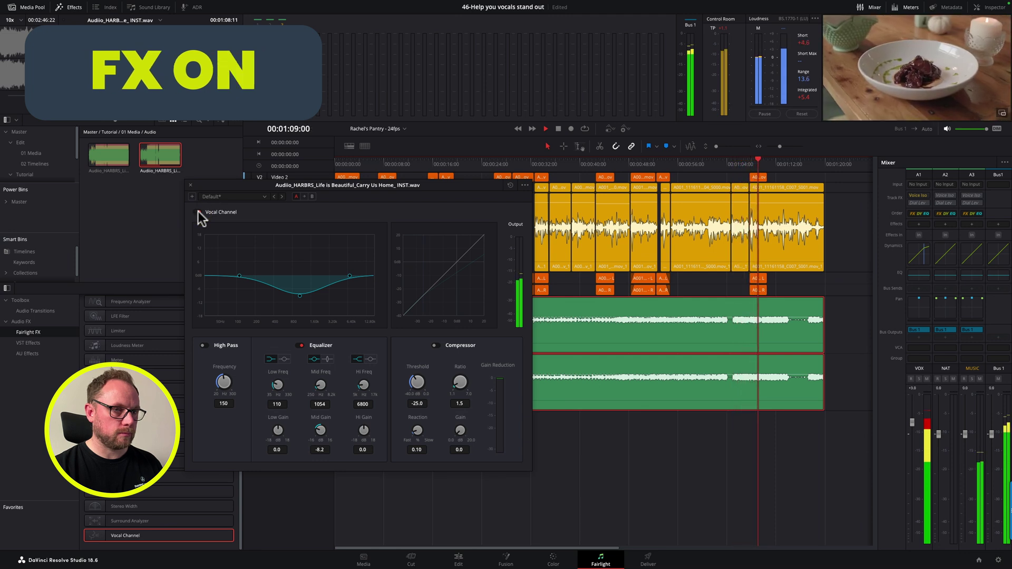
left_click(198, 212)
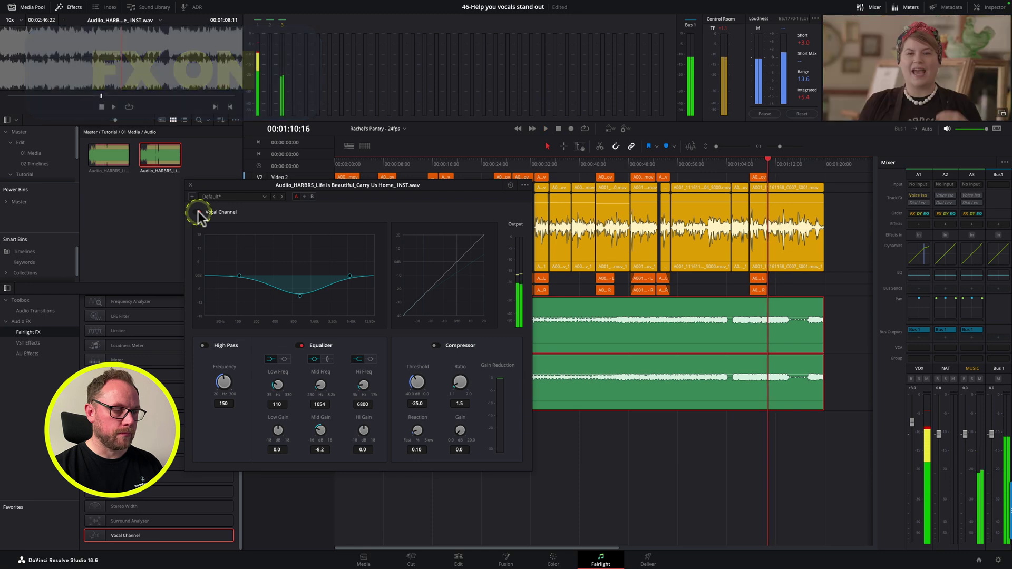
left_click_drag(436, 190, 663, 259)
Solo the A3 MUSIC track and replay from about 58 seconds, toggling the effect again.
left_click(302, 313)
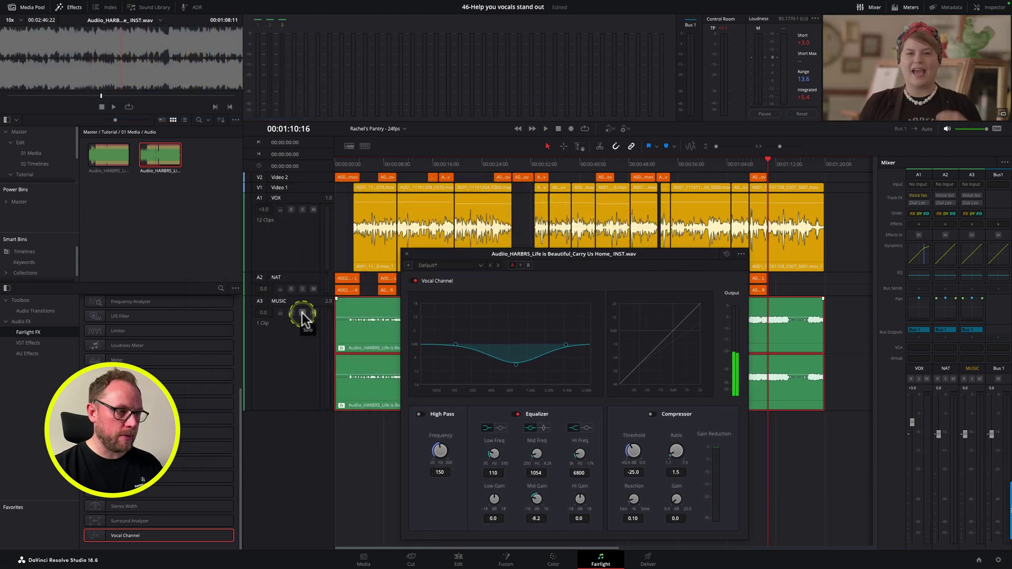
left_click(689, 170)
key("space")
left_click(414, 281)
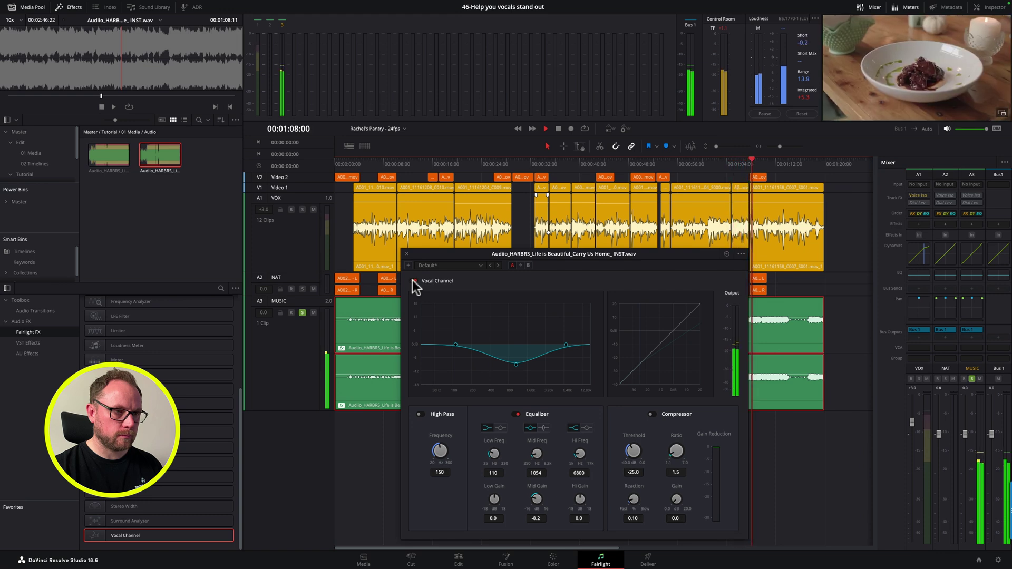
key("space")
Reset Vocal Channel to its defaults, close its window, and briefly open the Inspector.
left_click(619, 271)
left_click_drag(651, 258, 633, 198)
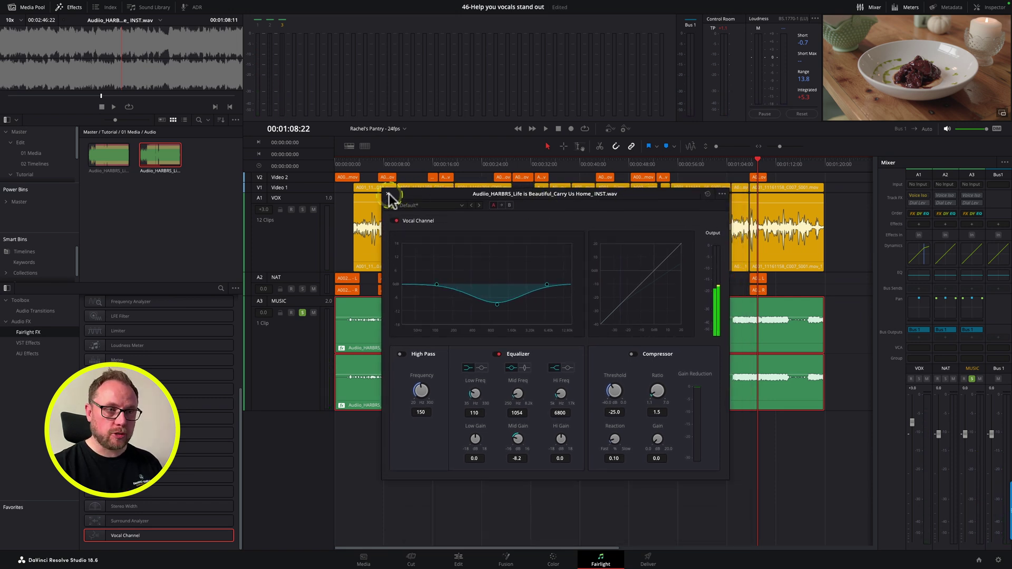
left_click(707, 195)
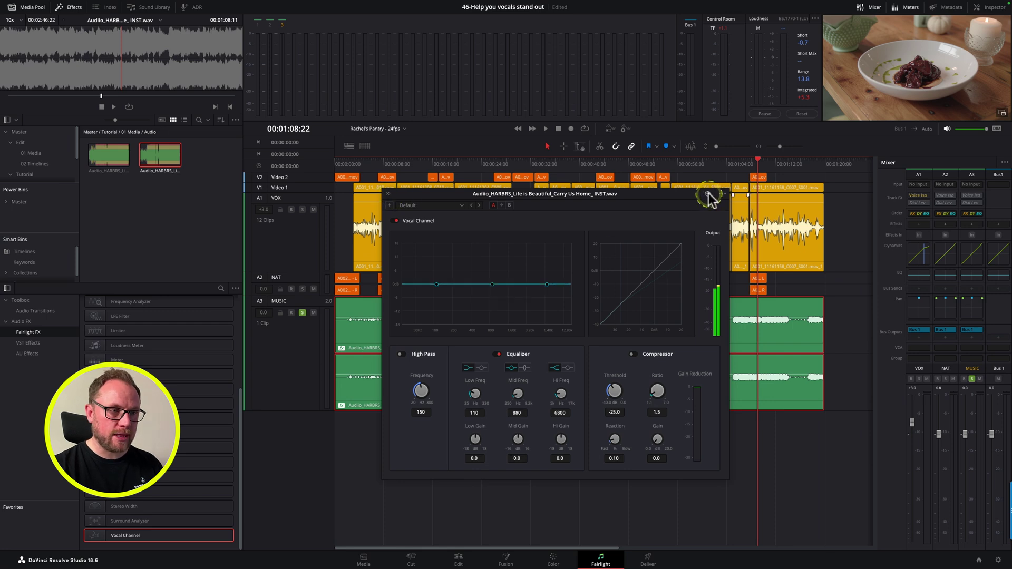
left_click(388, 194)
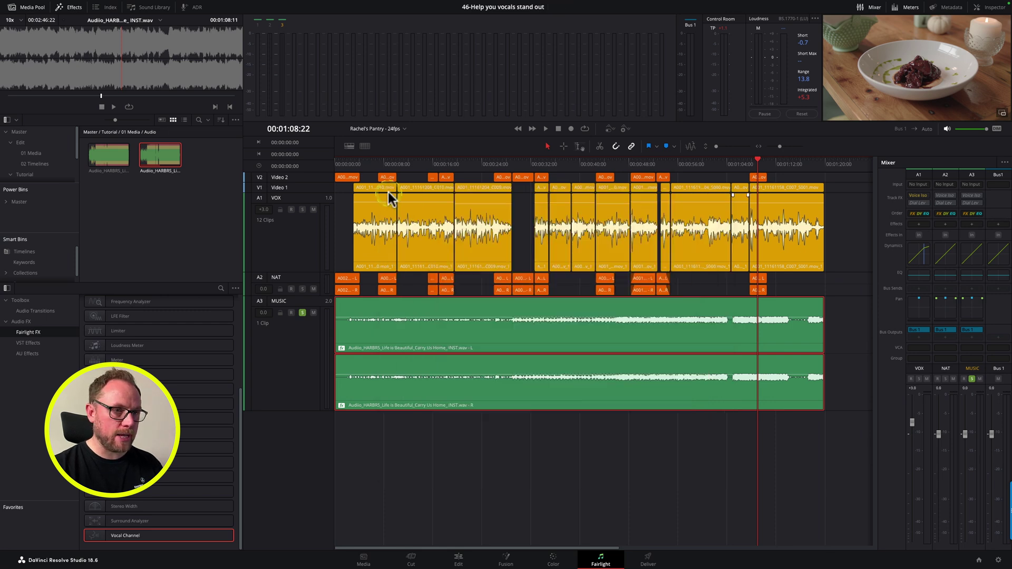
left_click(977, 11)
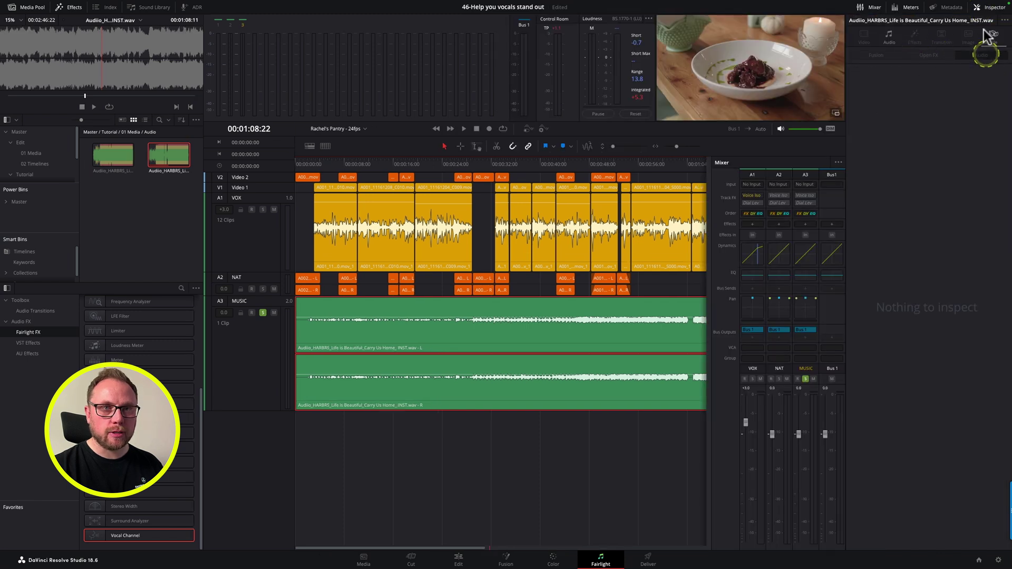
left_click(985, 7)
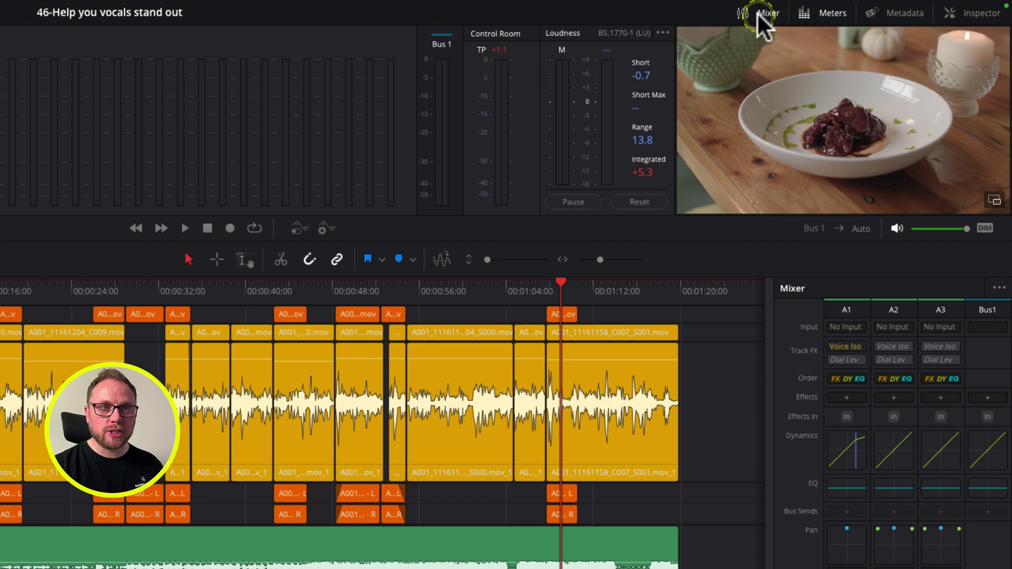
Toggle the Mixer panel and open Equalizer - MUSIC from the A3 mixer strip's EQ graph.
left_click(756, 12)
left_click(757, 12)
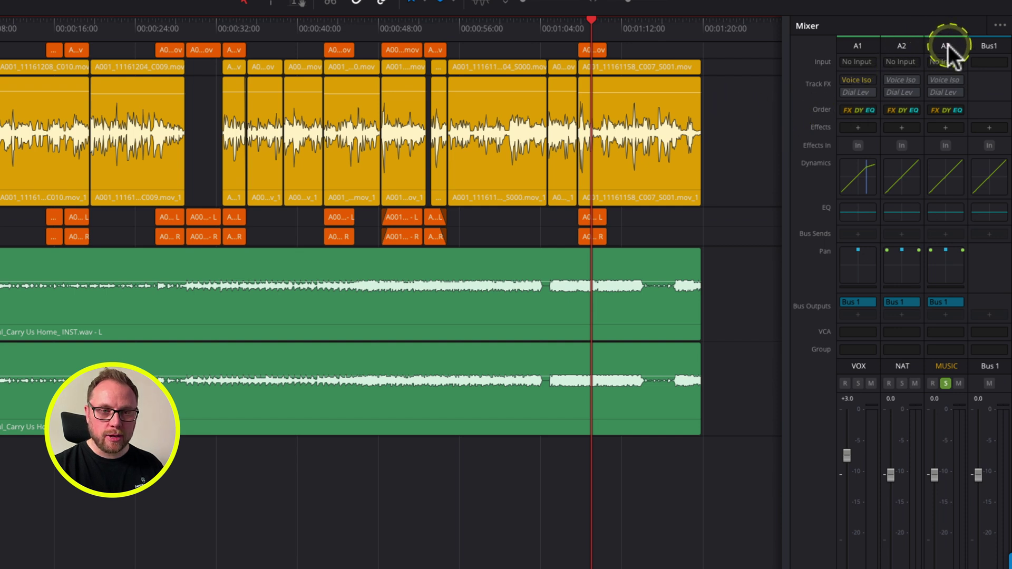
left_click(948, 211)
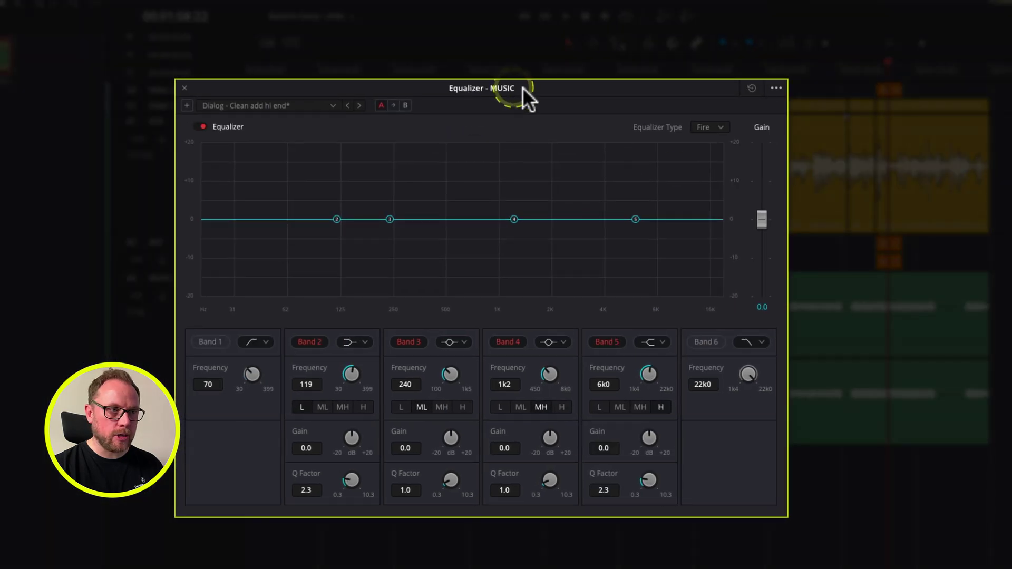
left_click_drag(523, 87, 590, 75)
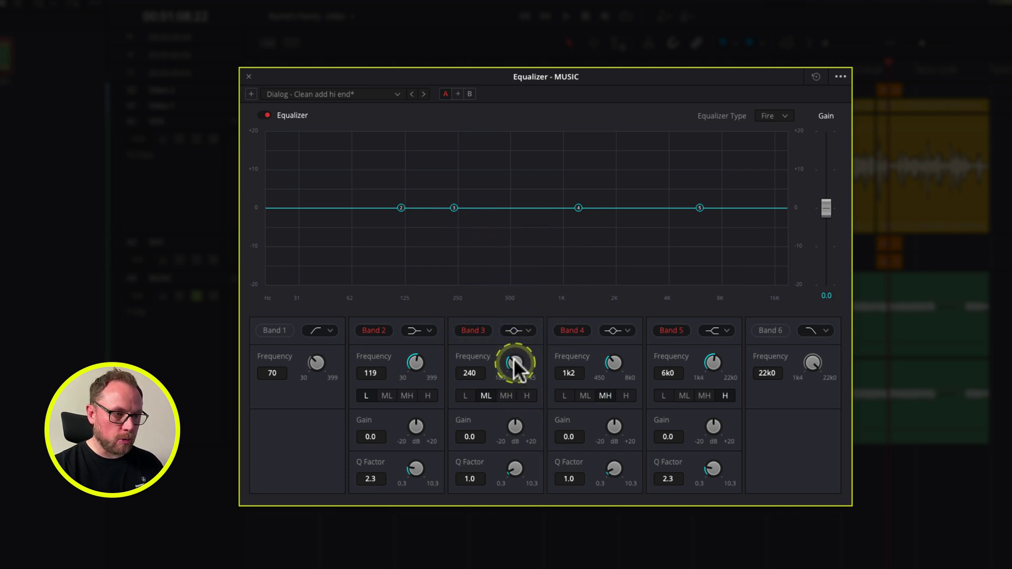
Tune the MUSIC EQ with band 3 at 352 Hz and Q 0.3, and band 4 at 1k4.
left_click_drag(513, 359, 538, 358)
left_click(613, 361)
left_click_drag(612, 359, 621, 356)
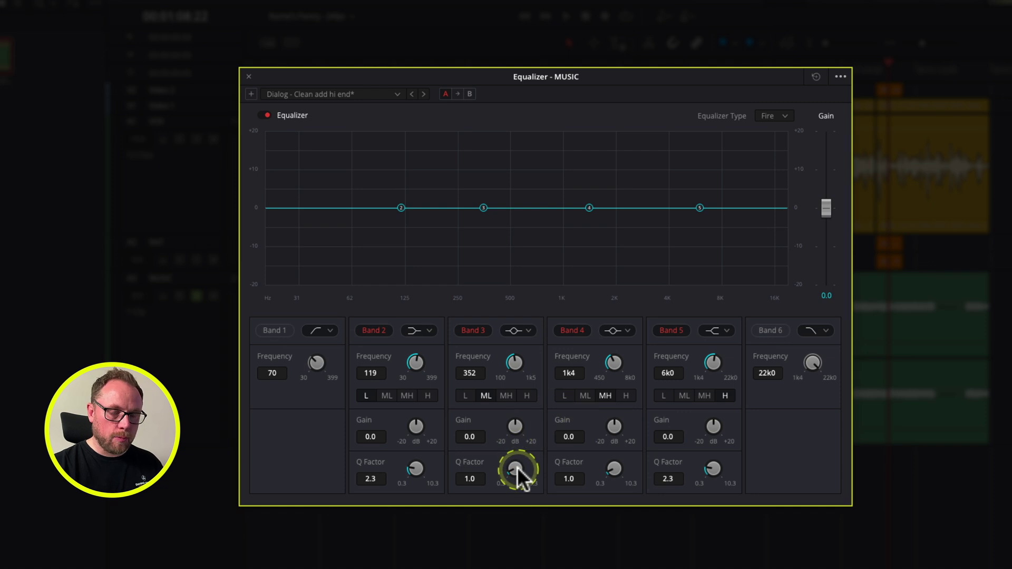
left_click_drag(603, 475, 566, 471)
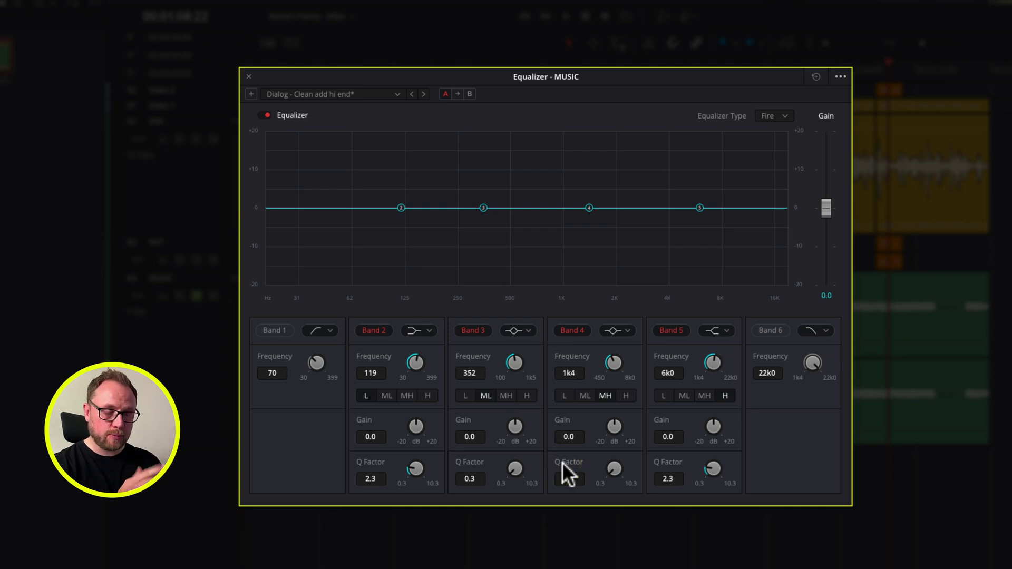
Cut band 3 by -6.9 dB as a broad dip with Q 0.3.
left_click(512, 425)
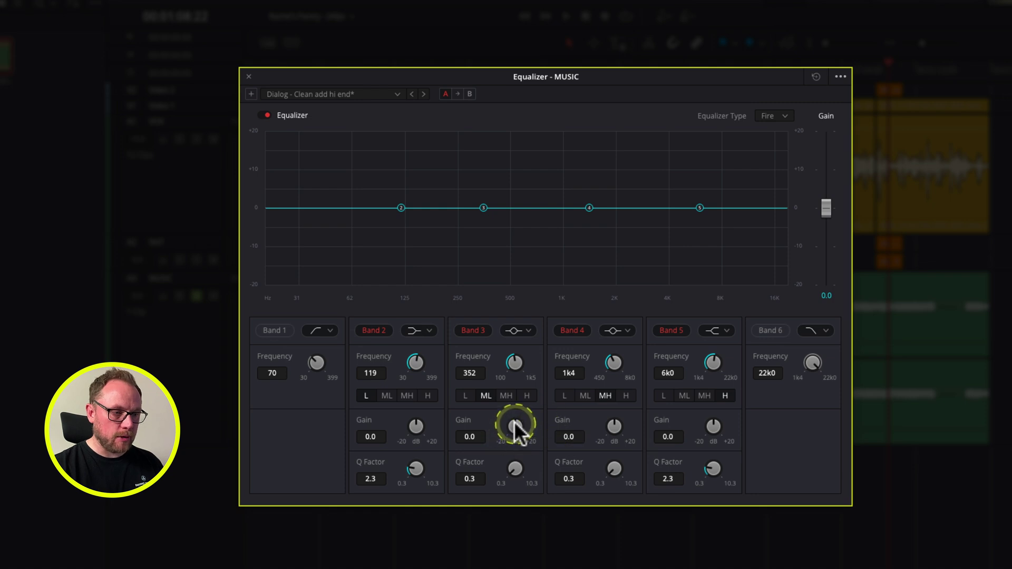
left_click_drag(514, 421, 453, 427)
left_click_drag(497, 463, 652, 473)
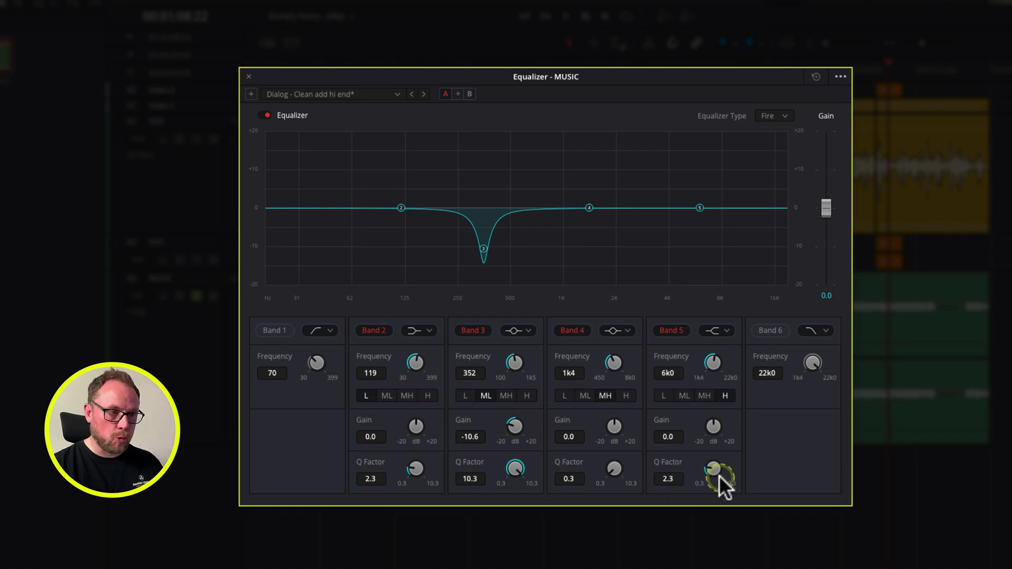
left_click_drag(718, 475, 530, 478)
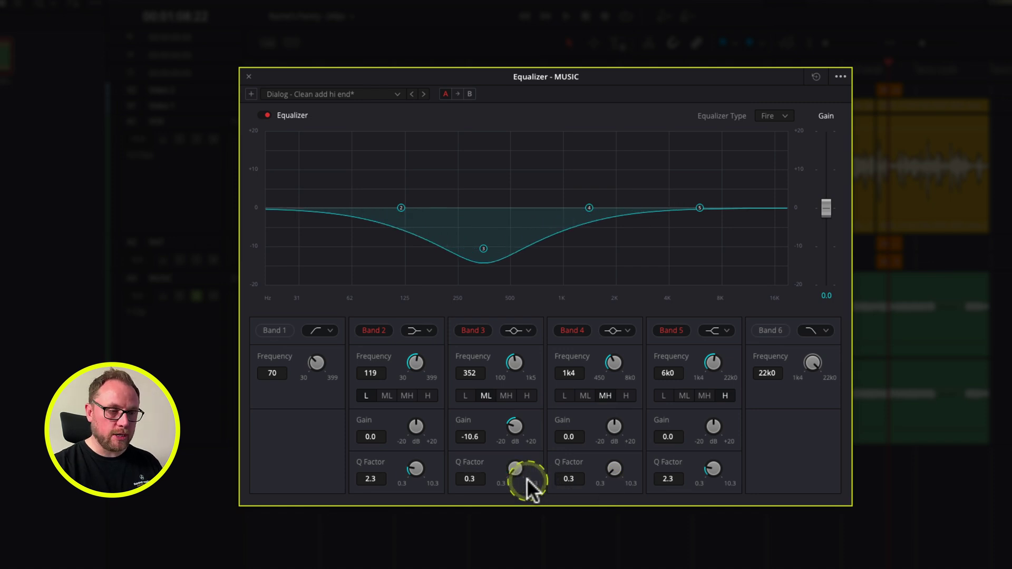
left_click_drag(515, 422, 532, 415)
Cut band 4 by -6.8 dB and lower its frequency to 1k2.
left_click_drag(613, 416, 571, 426)
left_click_drag(611, 360, 608, 358)
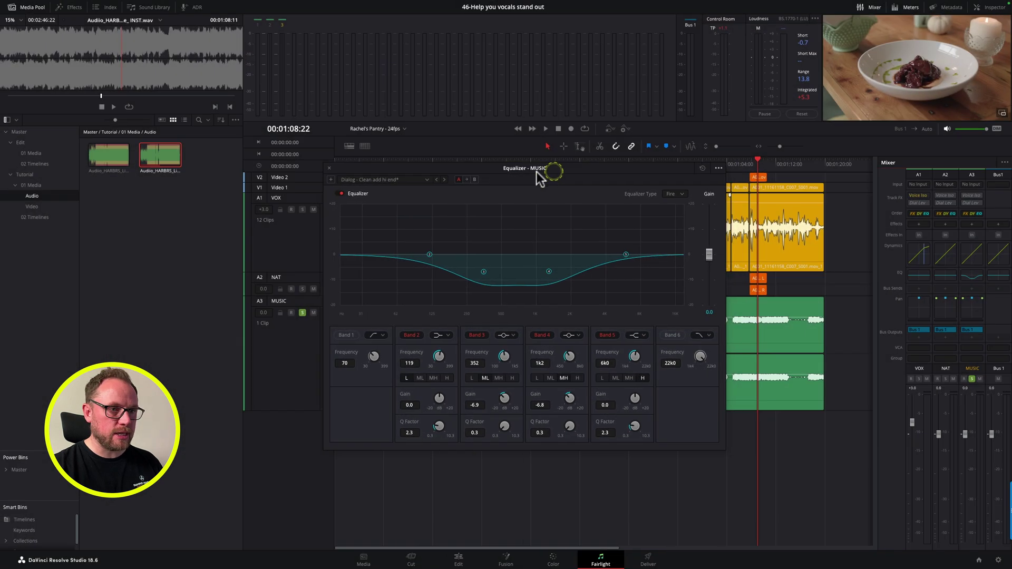
left_click_drag(564, 77, 377, 77)
left_click(825, 46)
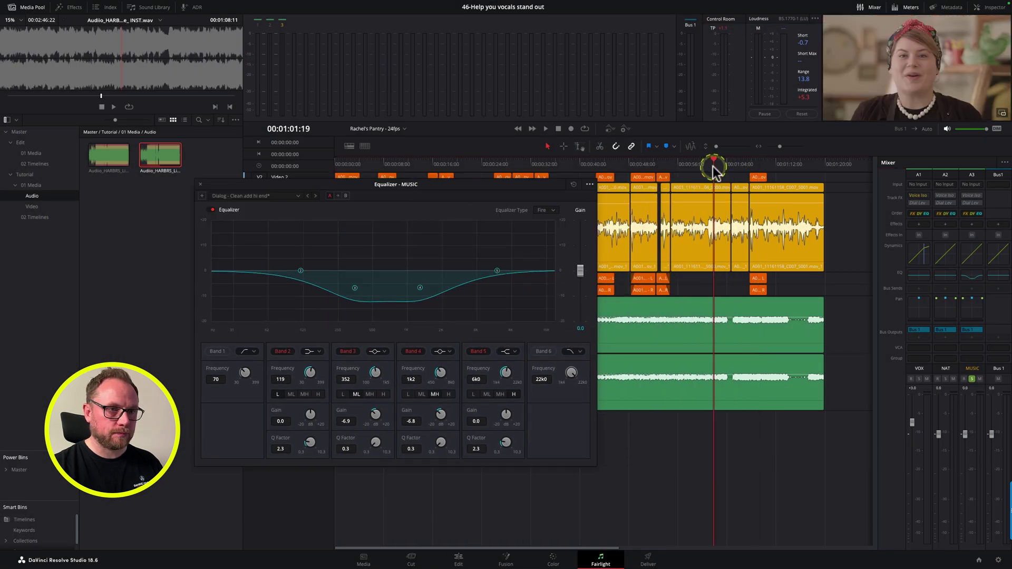
key("space")
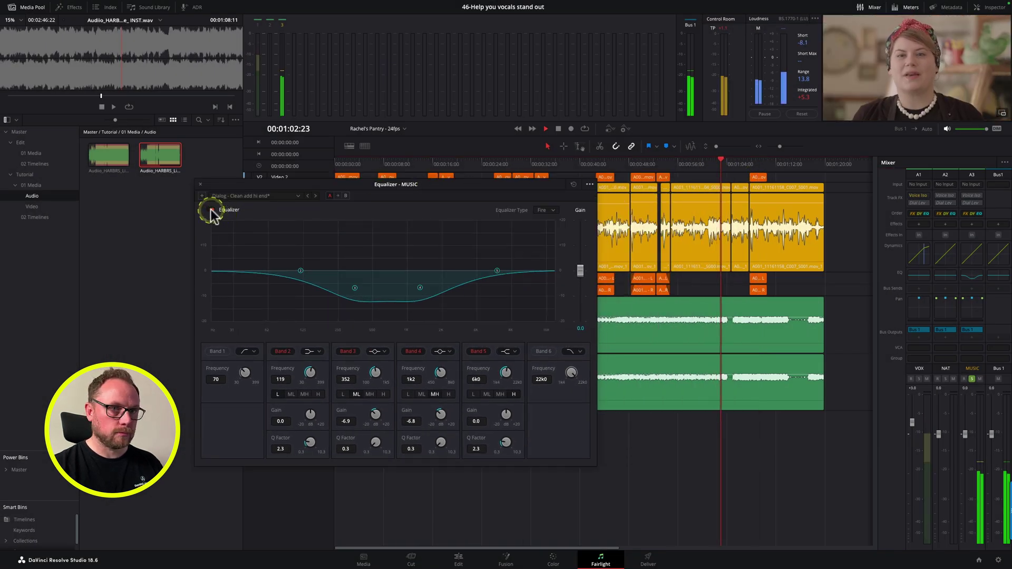
key("space")
left_click_drag(268, 185, 456, 177)
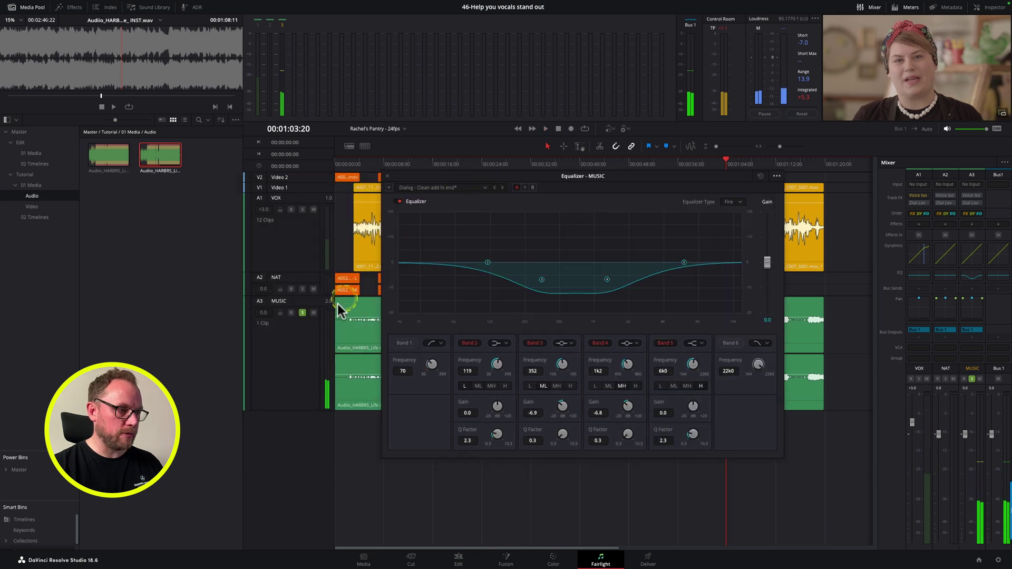
left_click_drag(551, 175, 368, 188)
key("space")
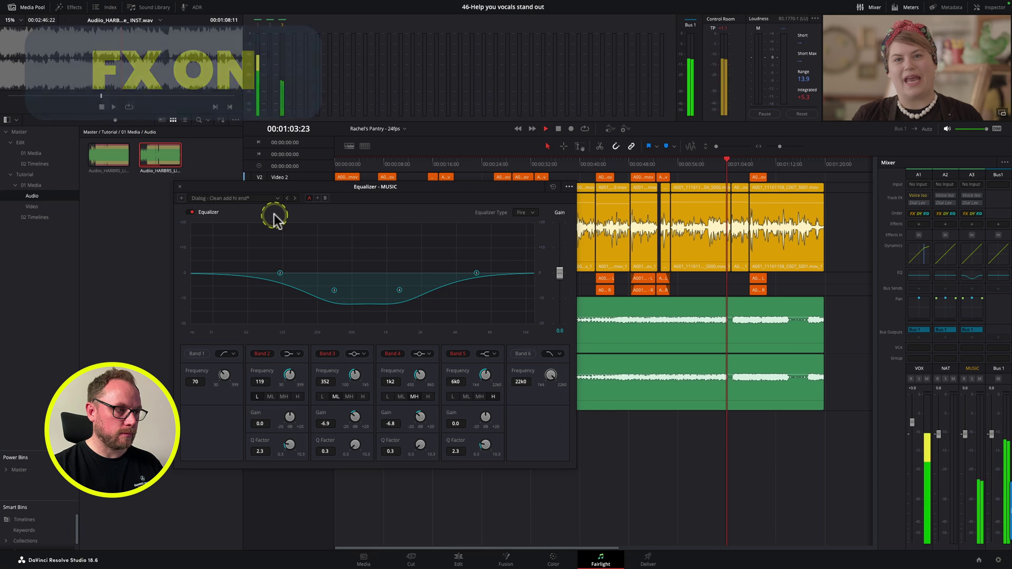
left_click(190, 212)
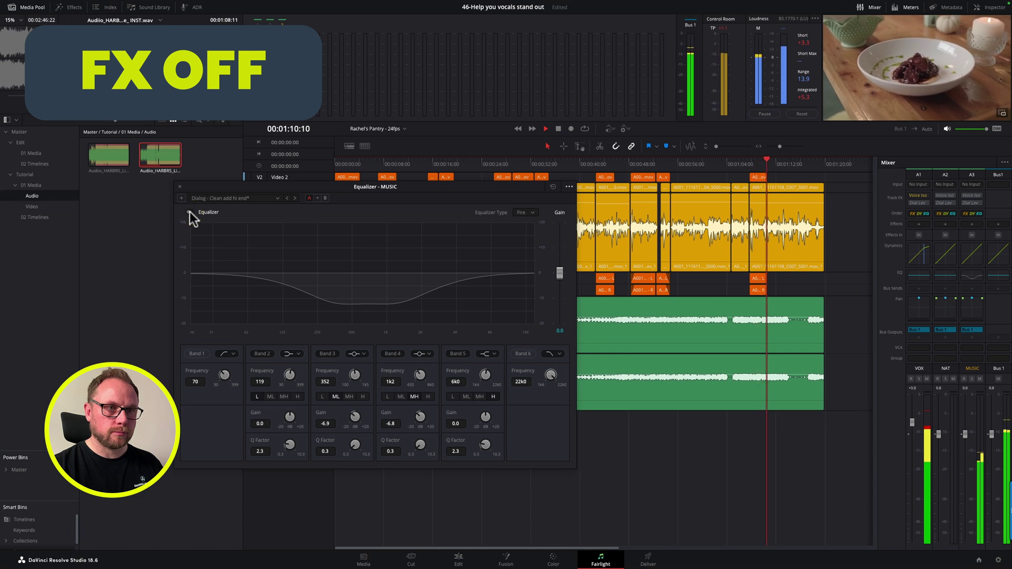
left_click(189, 212)
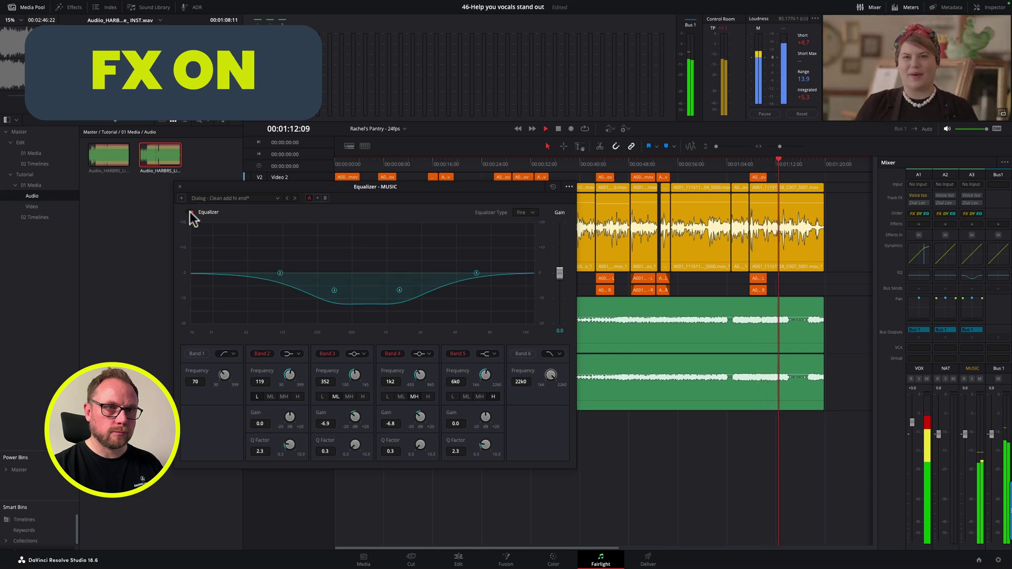
left_click(287, 216)
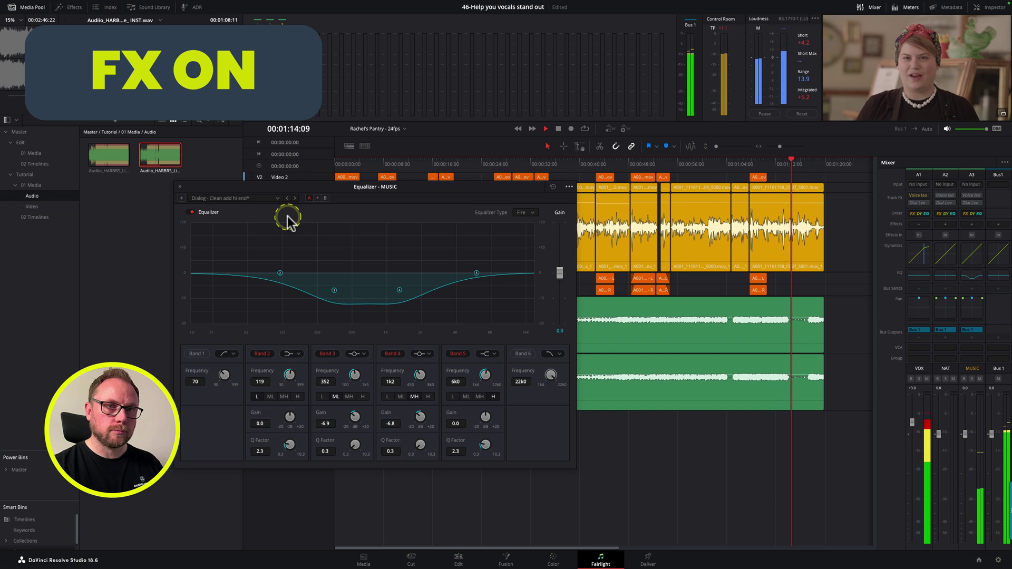
key("space")
left_click(388, 199)
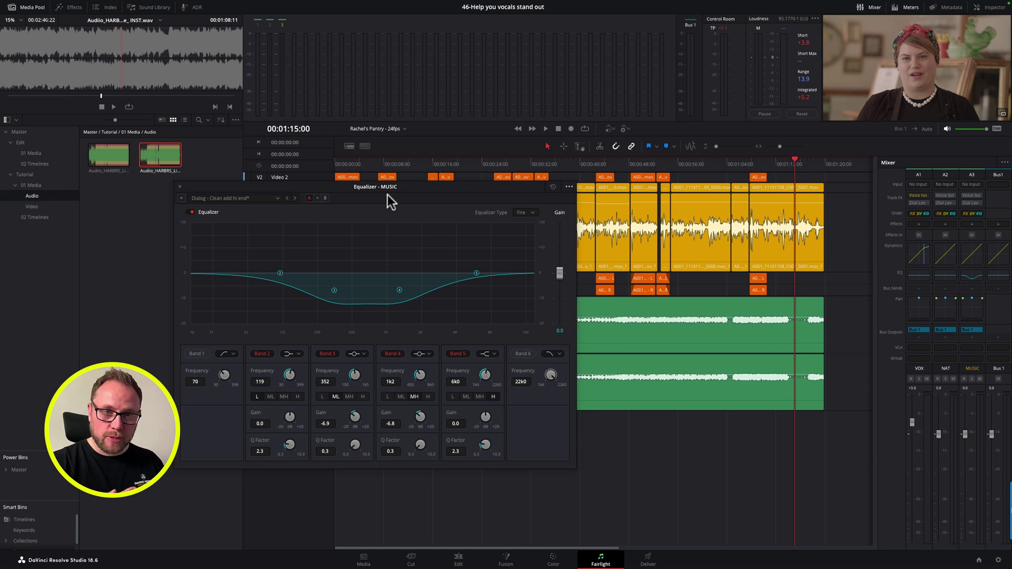
left_click_drag(387, 195, 584, 184)
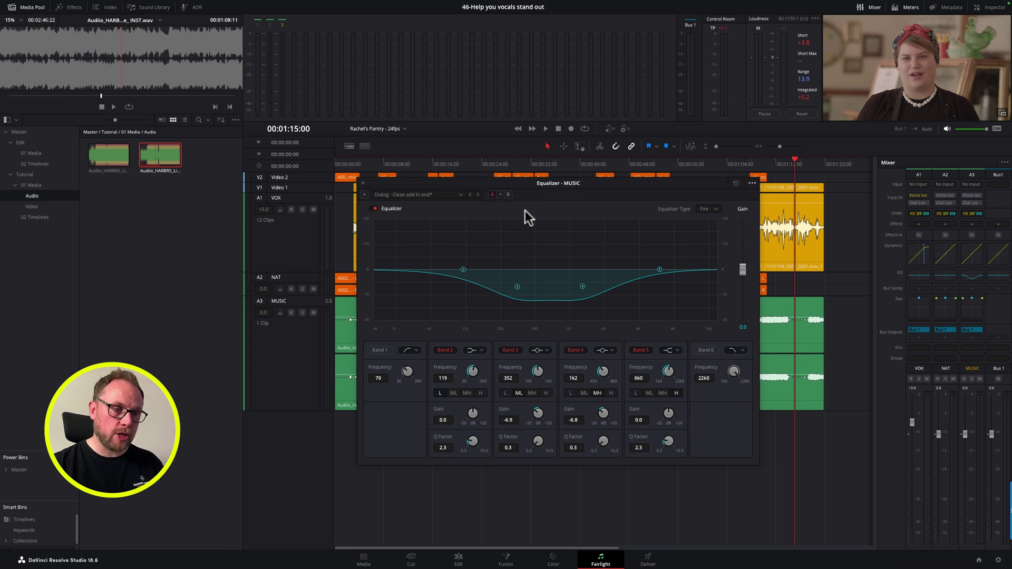
left_click_drag(553, 181, 481, 186)
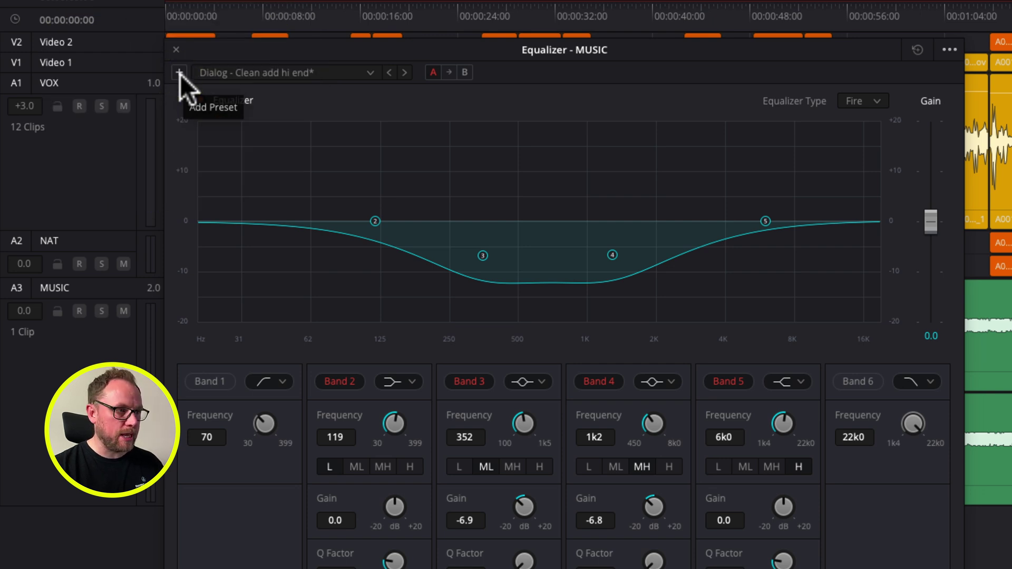
Store the mid-dip curve as new preset 'EQ Vocal Channel', then flatten and close the MUSIC equalizer.
left_click(181, 74)
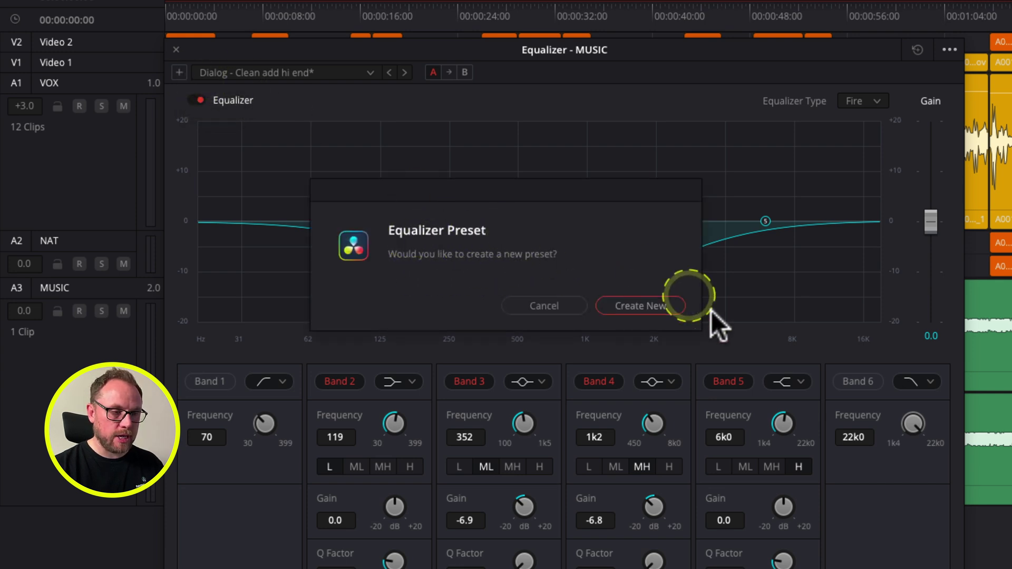
left_click(648, 309)
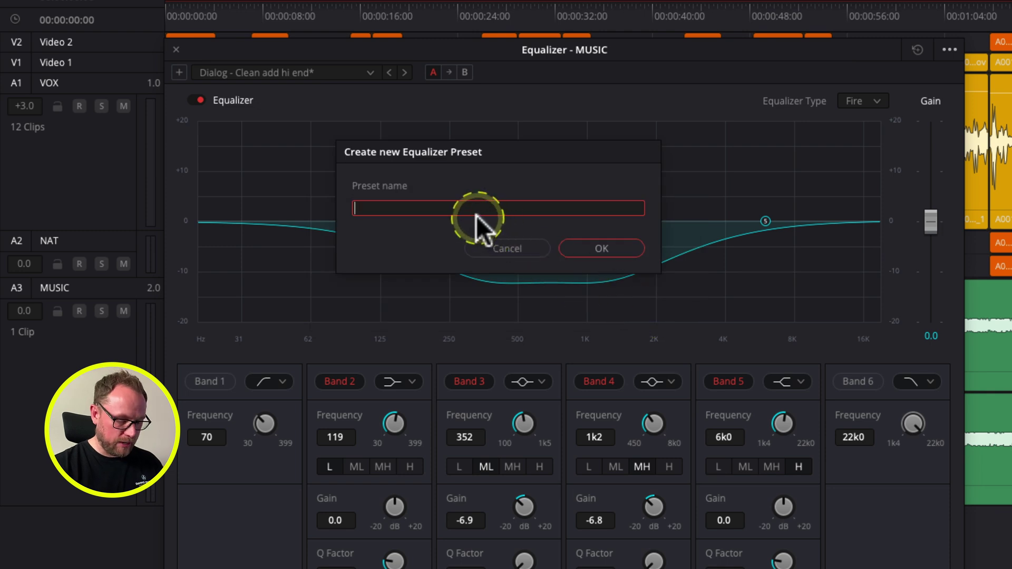
type("EQ Vo")
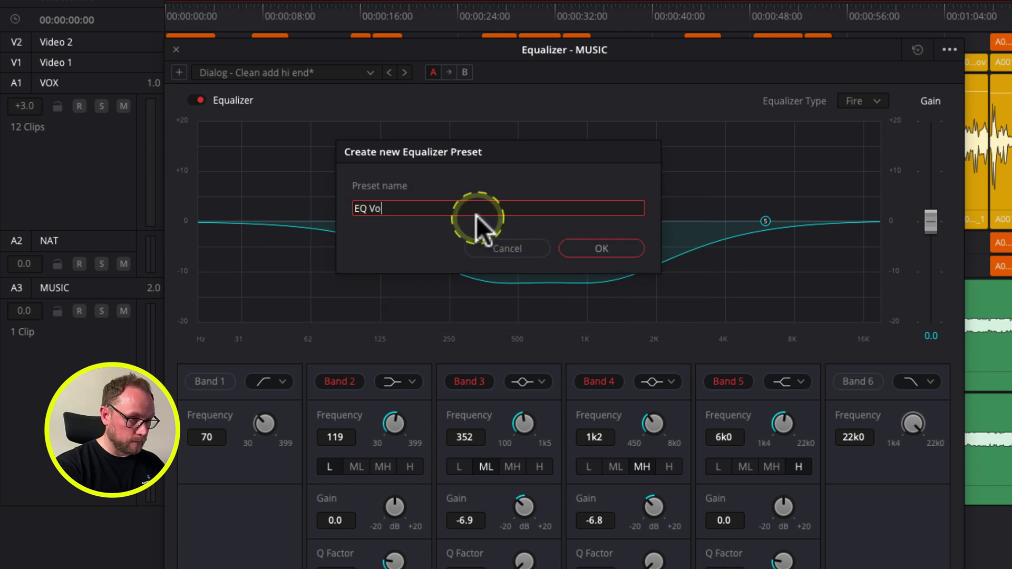
type("cal Channel")
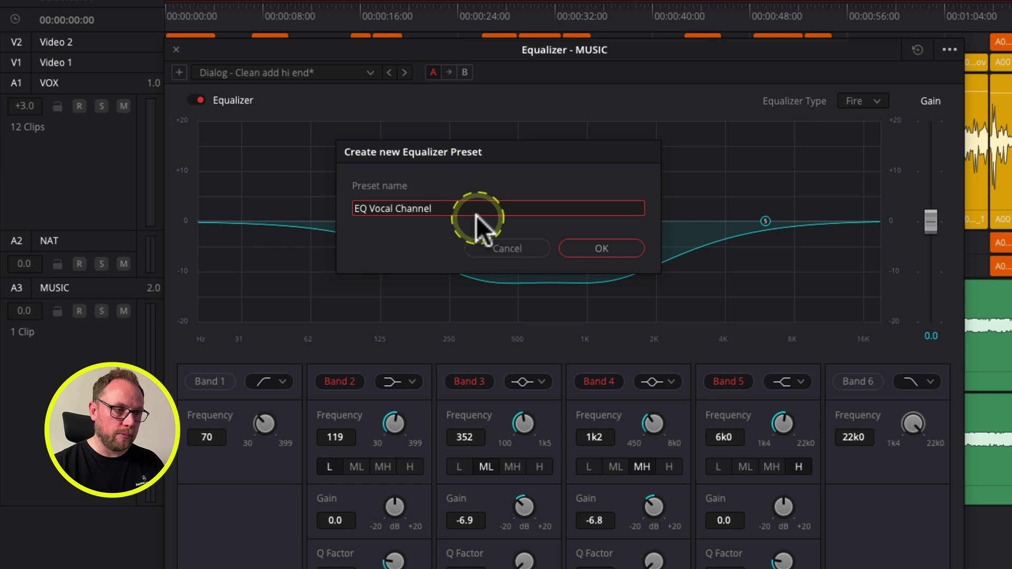
left_click(580, 246)
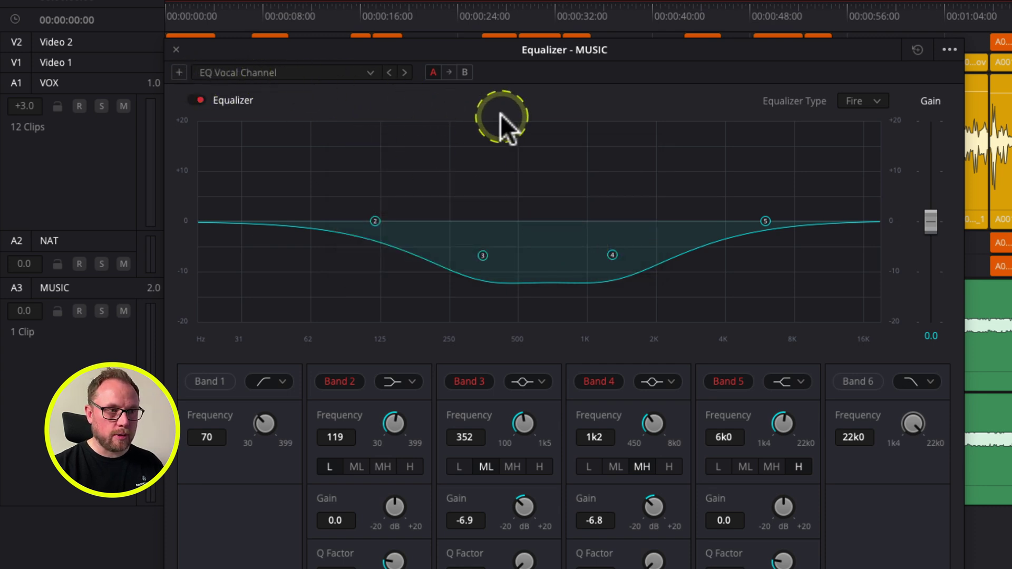
left_click(916, 51)
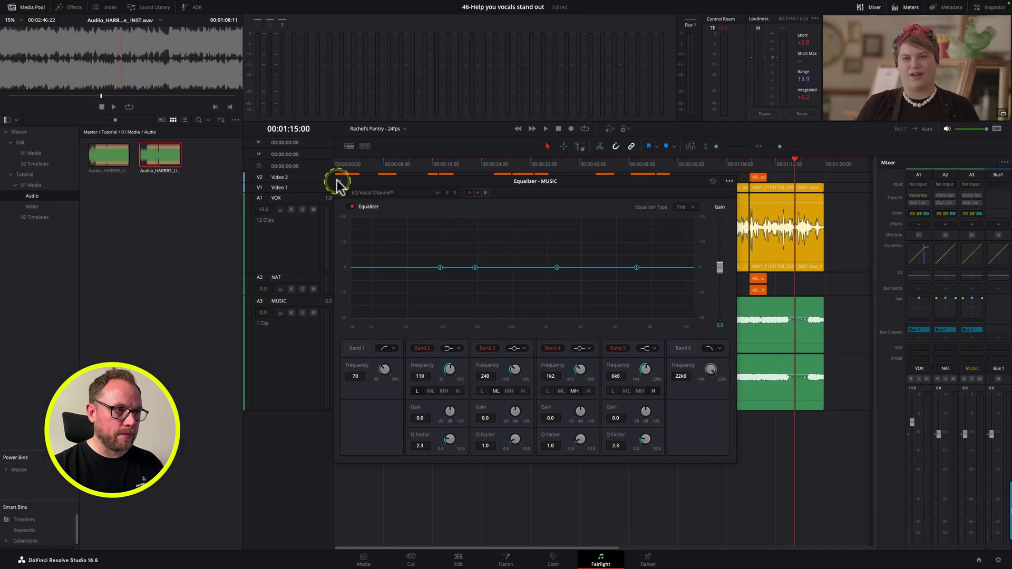
left_click(176, 50)
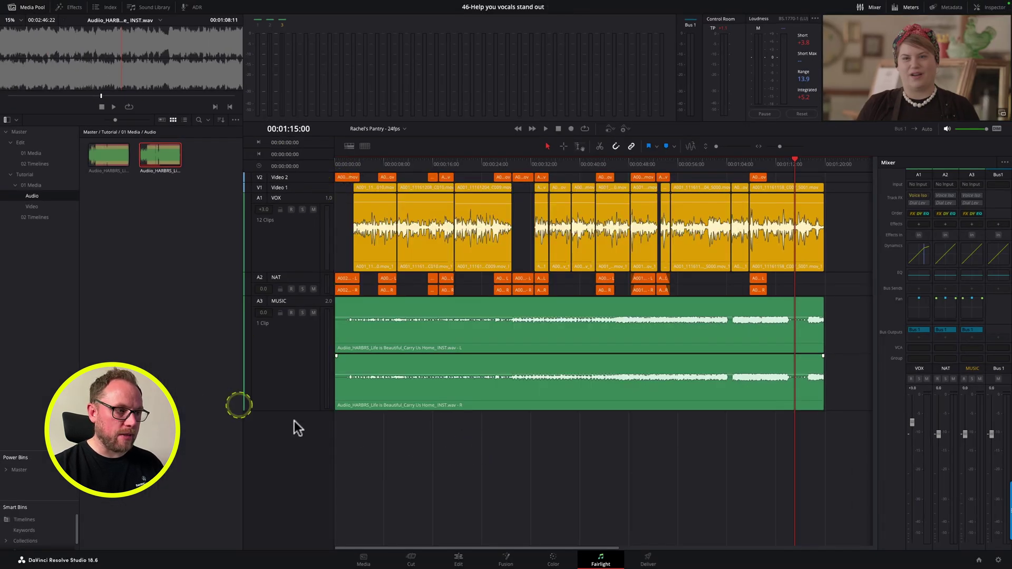
Apply the EQ Vocal Channel preset to the A3 MUSIC equalizer, then close and reopen it.
left_click(652, 341)
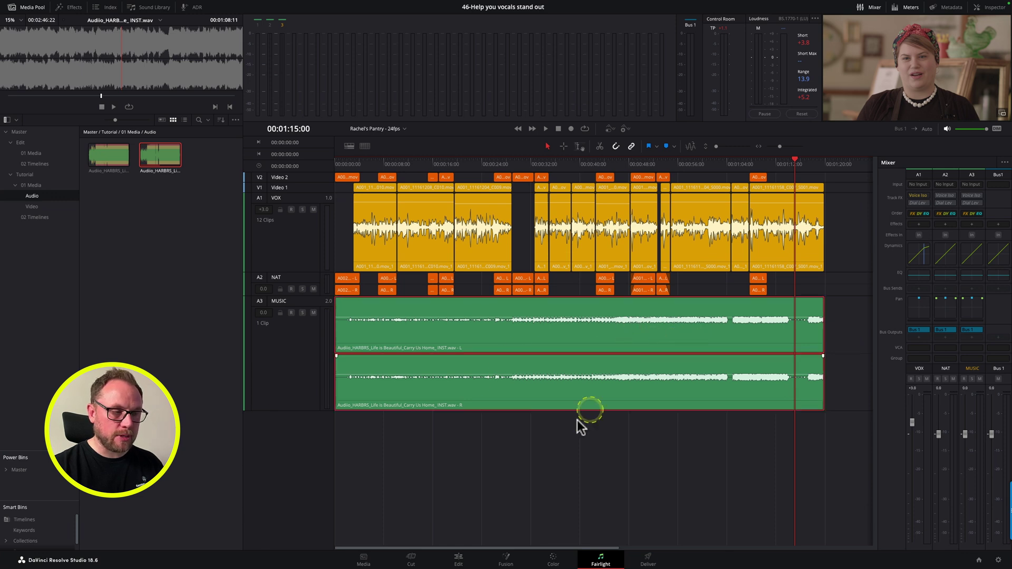
left_click(619, 382)
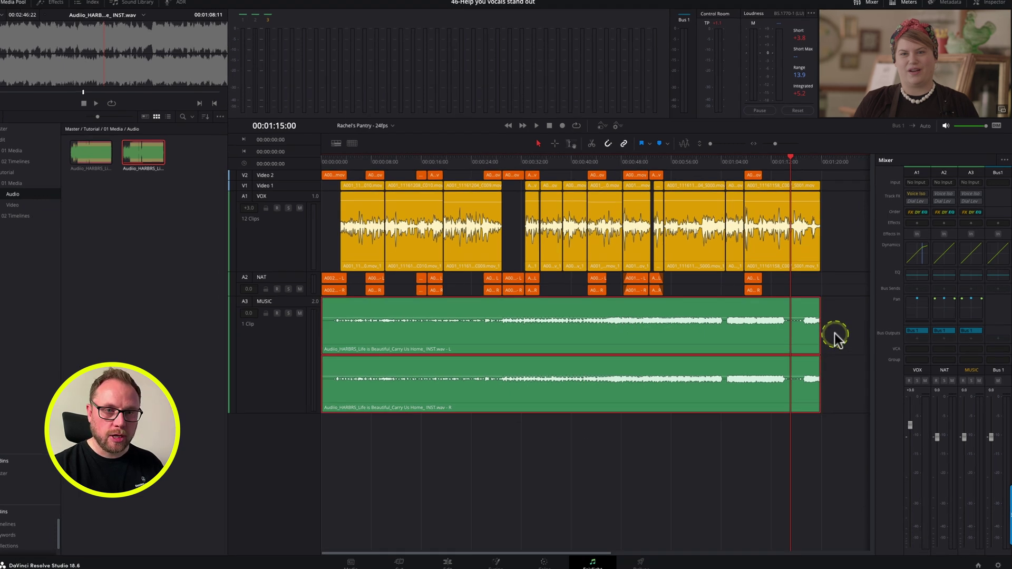
left_click(968, 272)
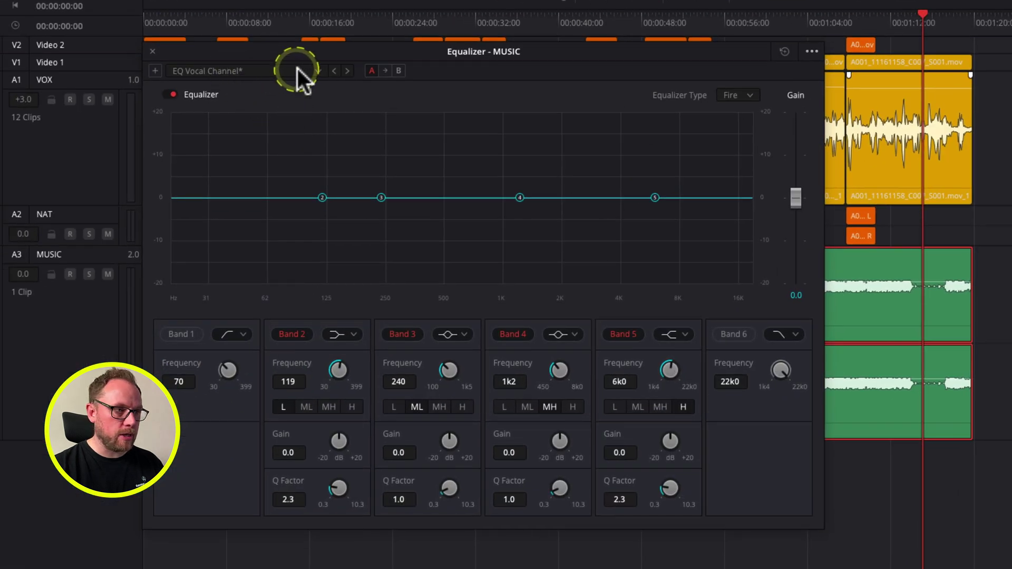
left_click(317, 70)
left_click(213, 176)
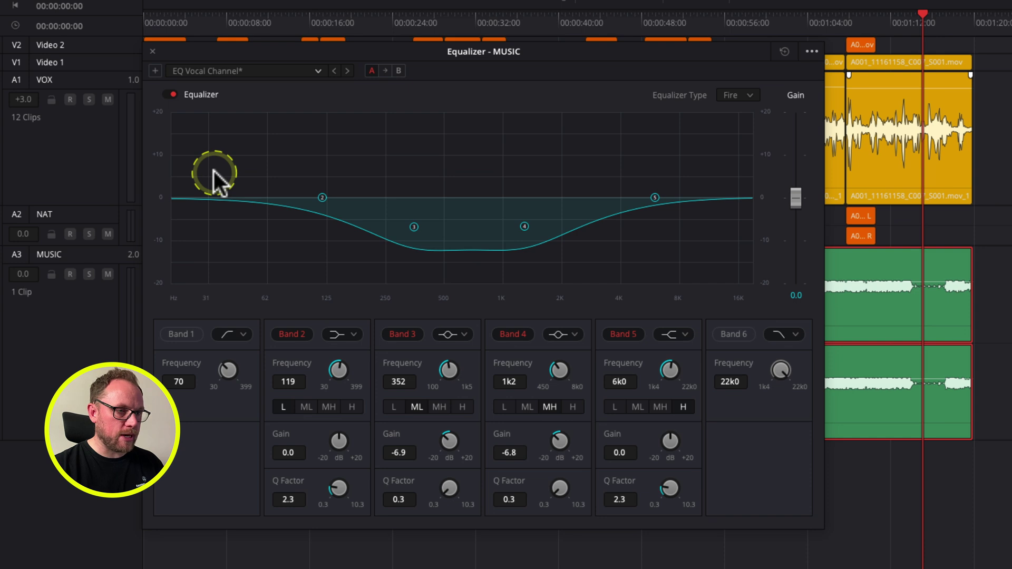
left_click(152, 51)
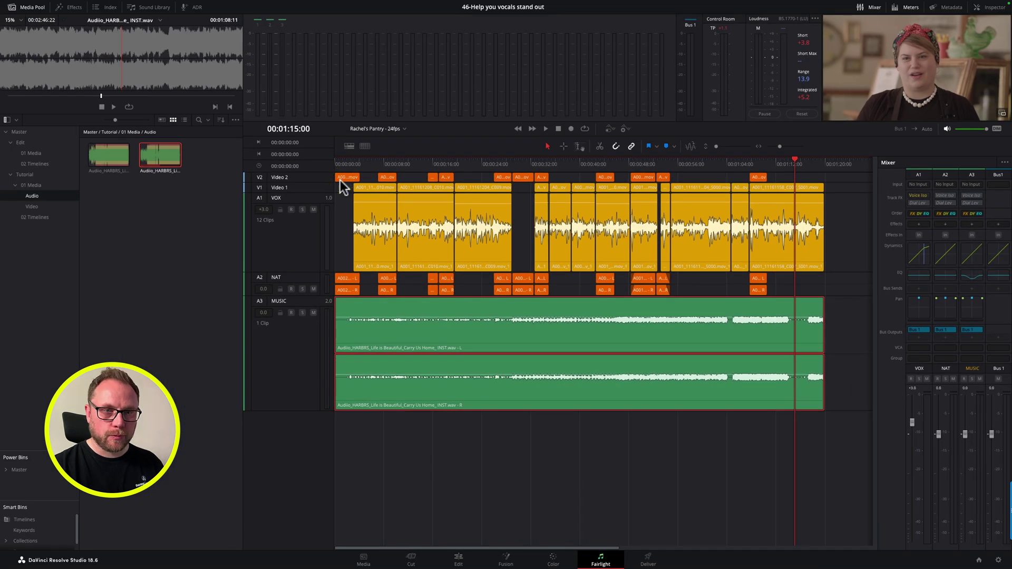
left_click(972, 275)
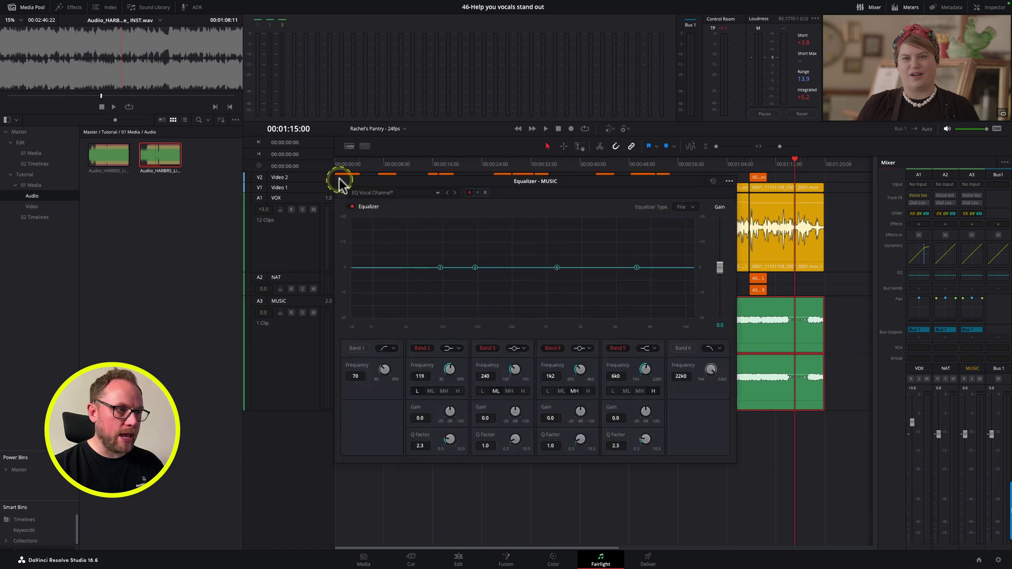
Add the Vocal Channel effect to the MUSIC clip and cut its mid band -10 dB at 1112 Hz.
left_click(440, 193)
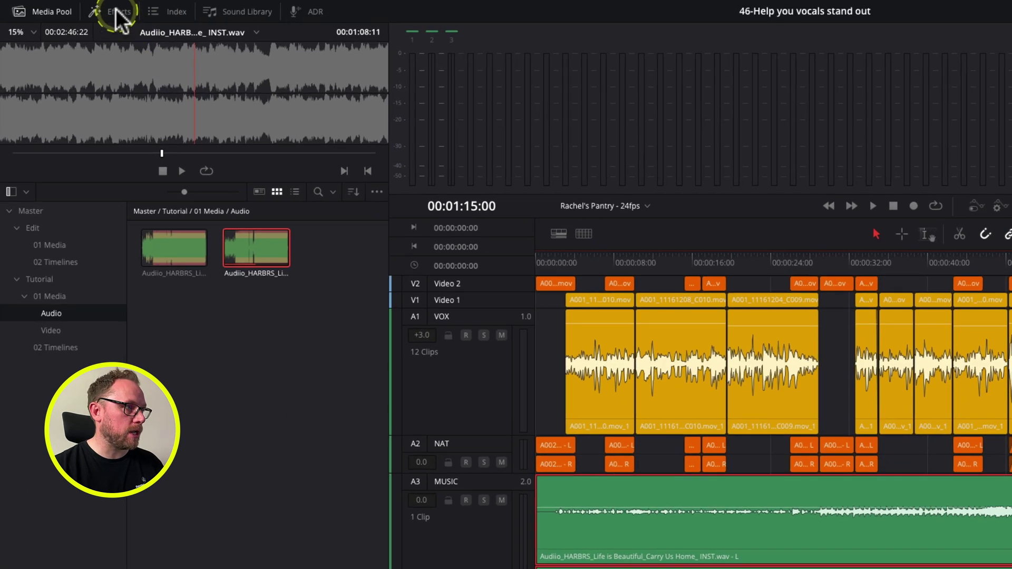
left_click(74, 8)
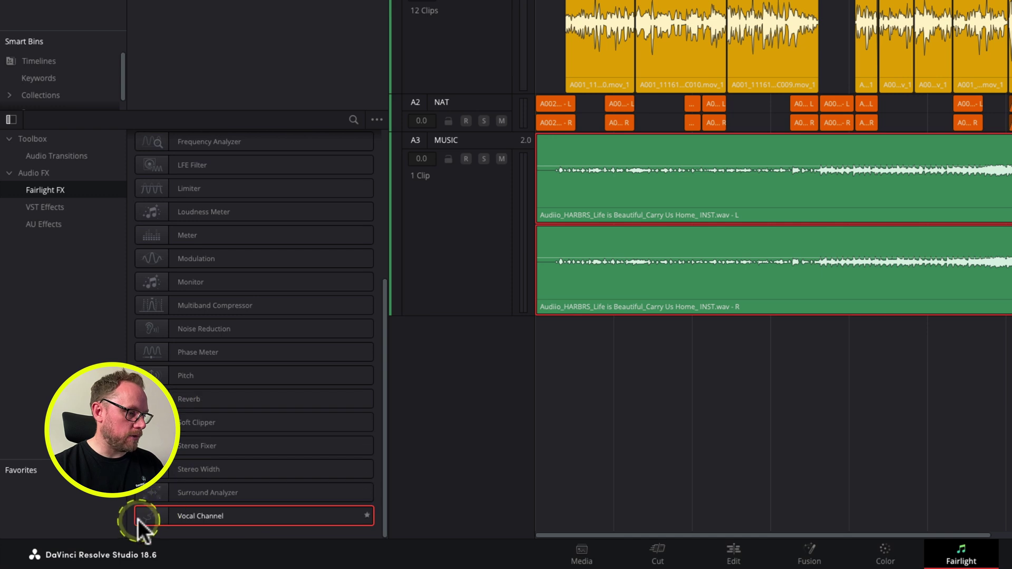
left_click_drag(142, 530, 959, 197)
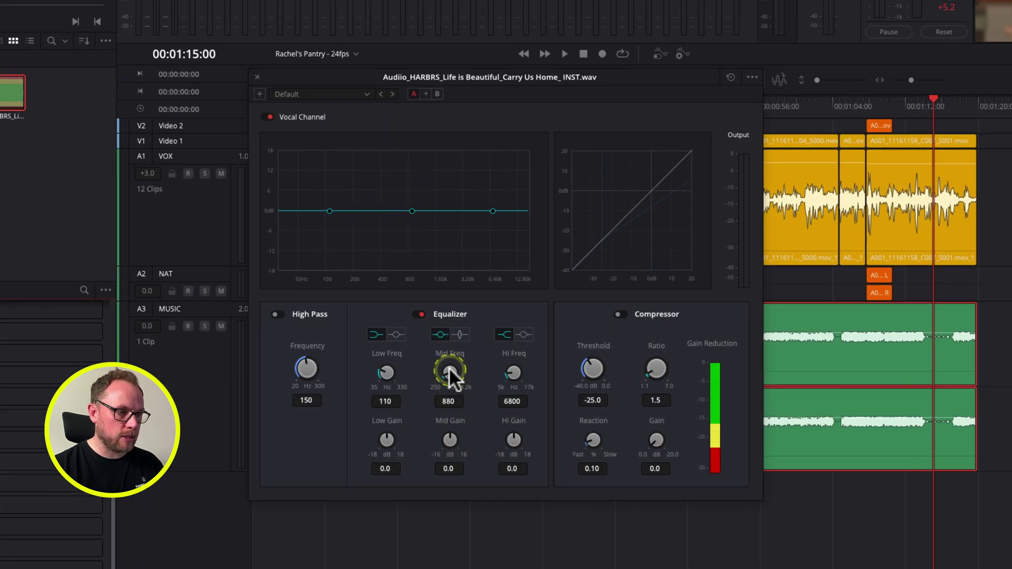
left_click_drag(448, 367, 454, 367)
left_click_drag(450, 455, 391, 435)
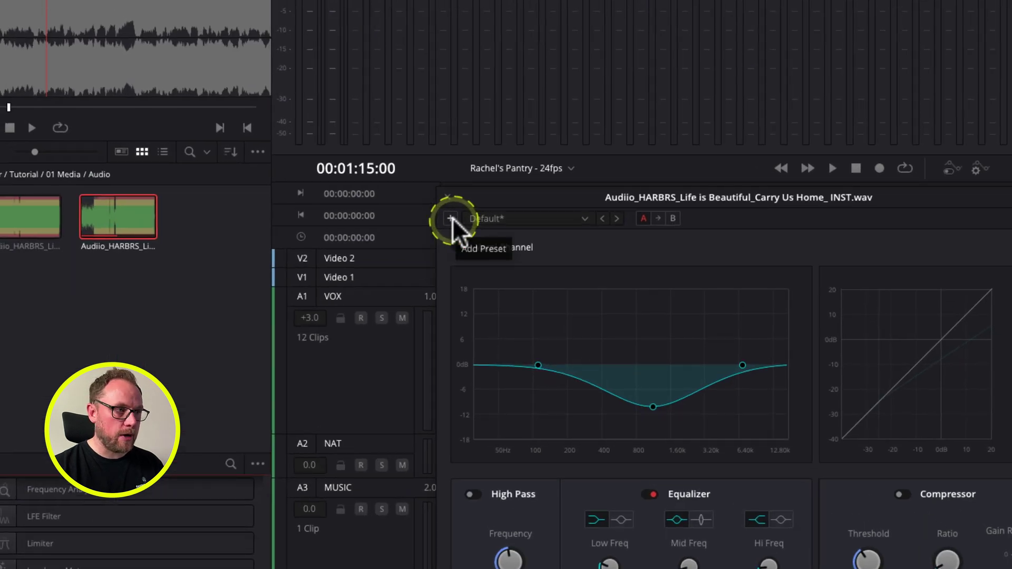
Save the Vocal Channel settings as preset 'FX Vocal Channel' and open the Preset Manager.
left_click(451, 218)
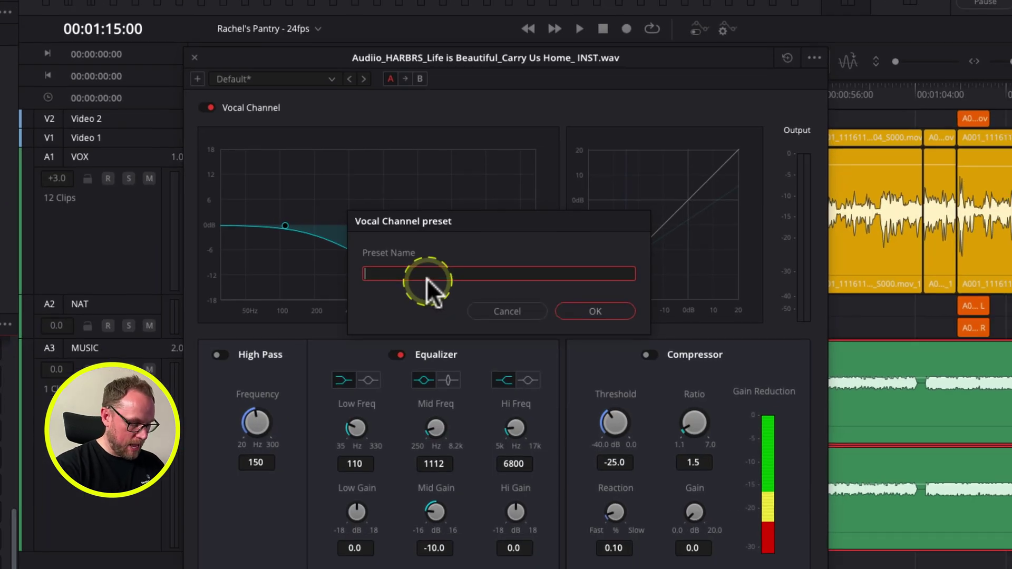
type("FX Vocal Channel")
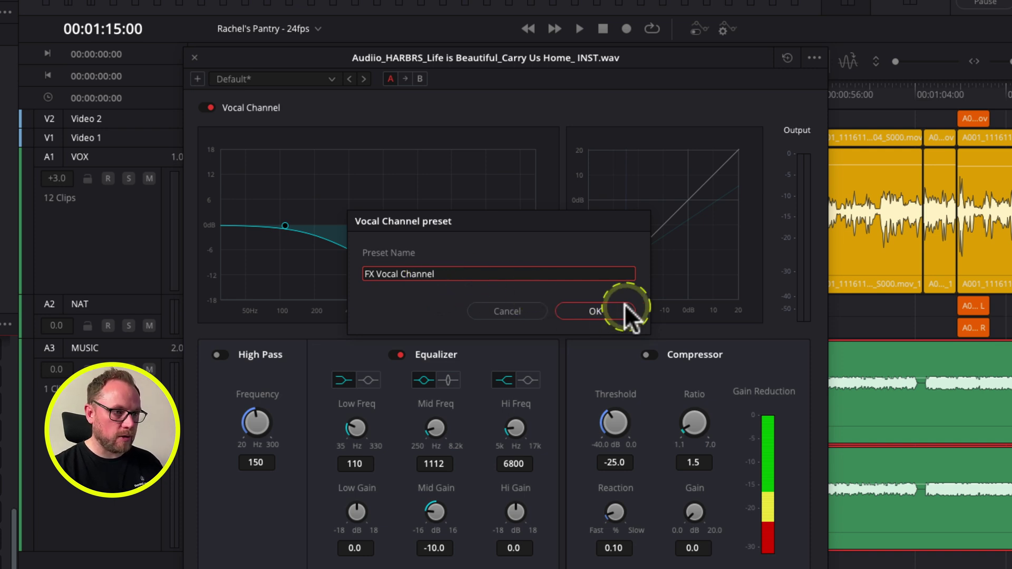
left_click(619, 308)
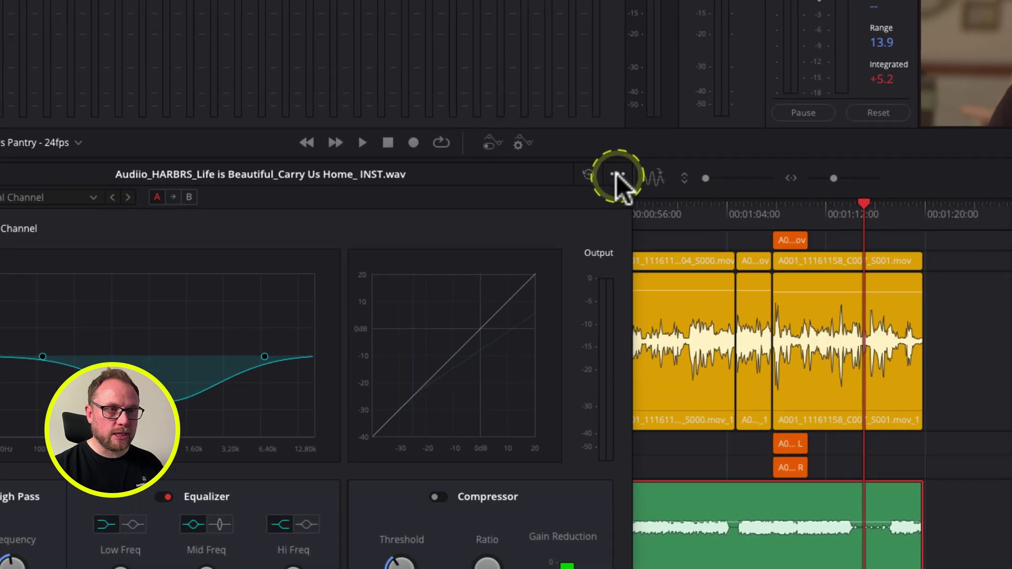
left_click(617, 175)
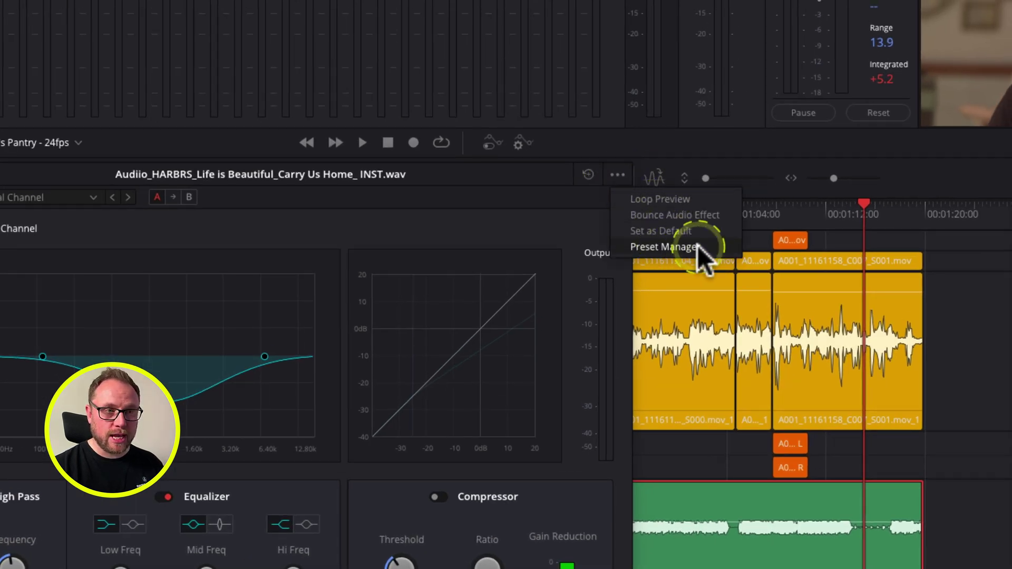
left_click(644, 248)
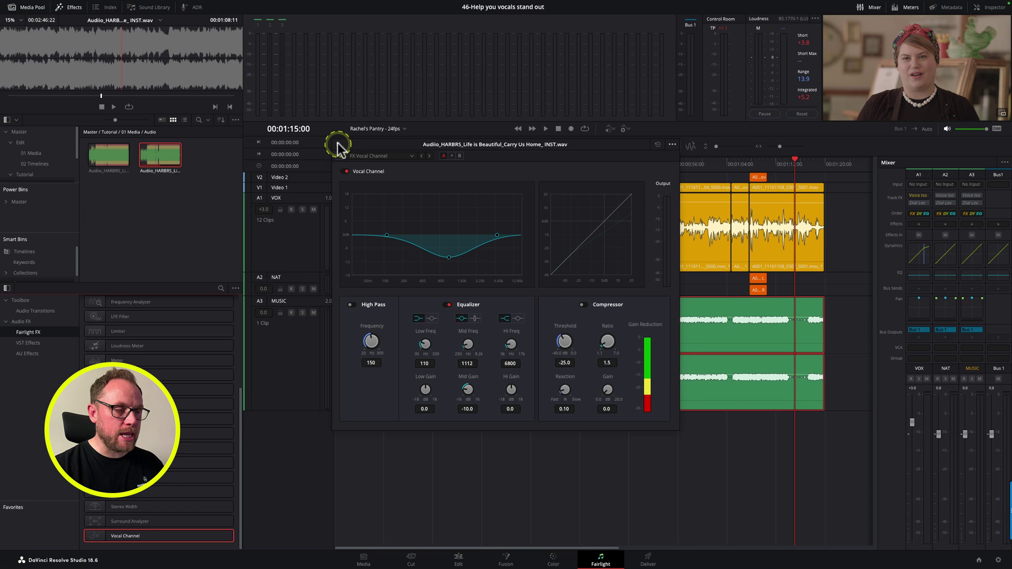
Close the effect window and find EQ Vocal Channel under Equalizer Presets in the Presets Library.
left_click(338, 144)
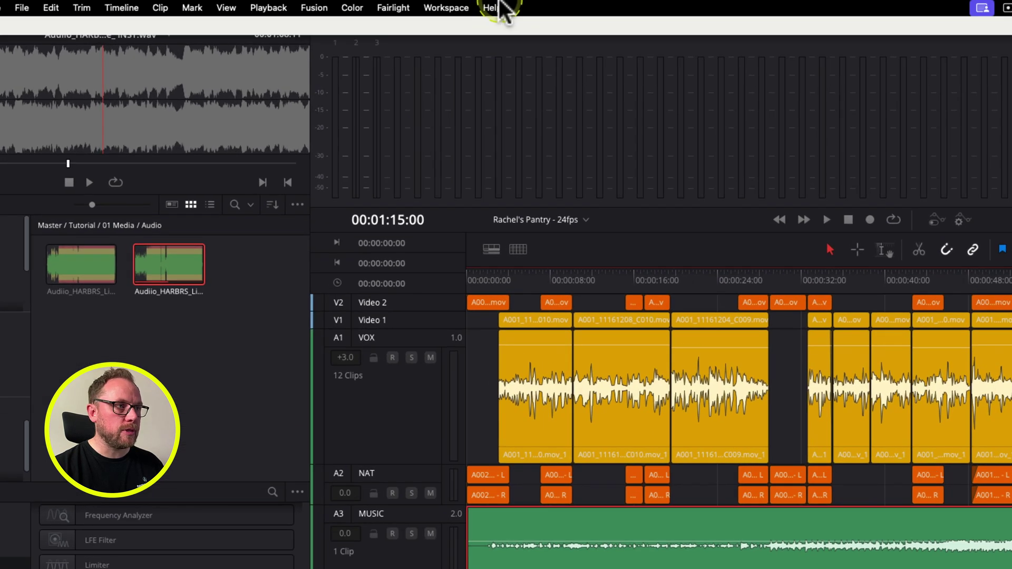
left_click(399, 8)
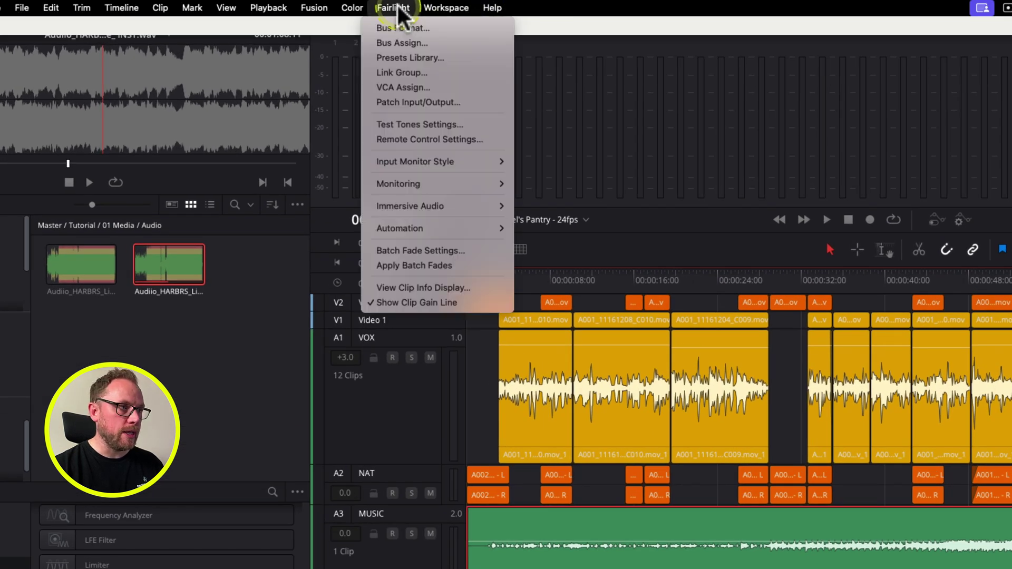
left_click(405, 55)
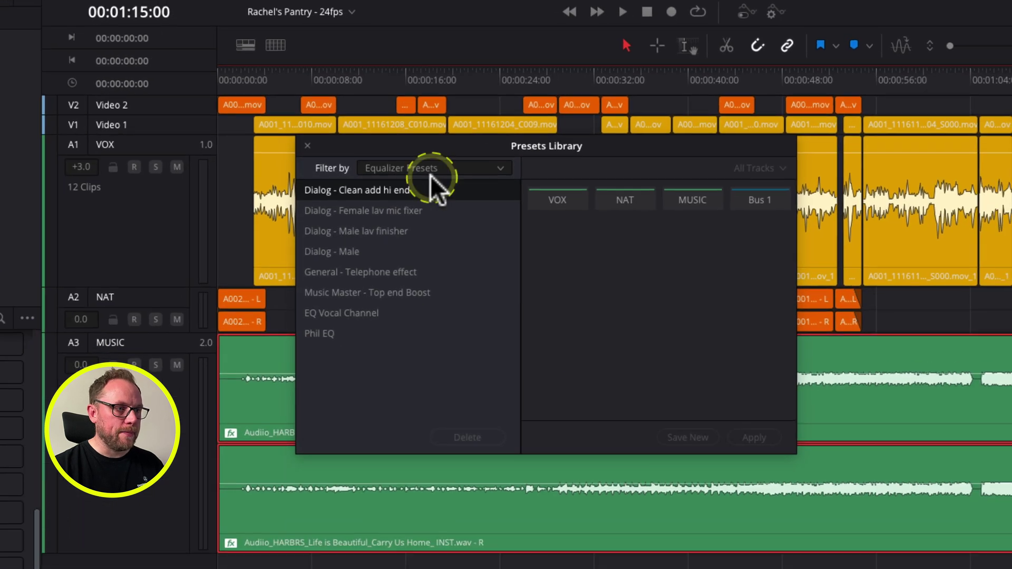
left_click(458, 169)
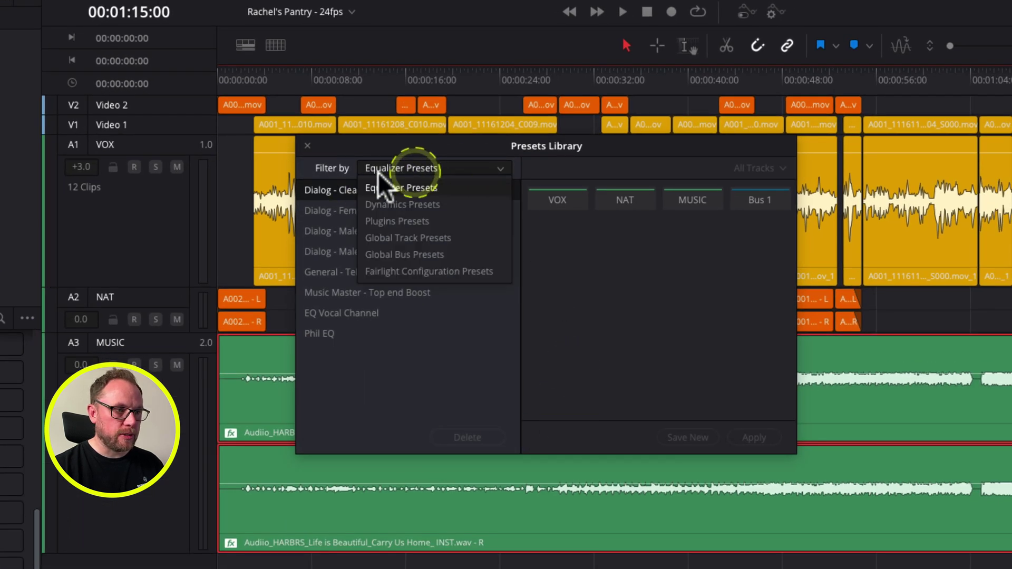
left_click(406, 183)
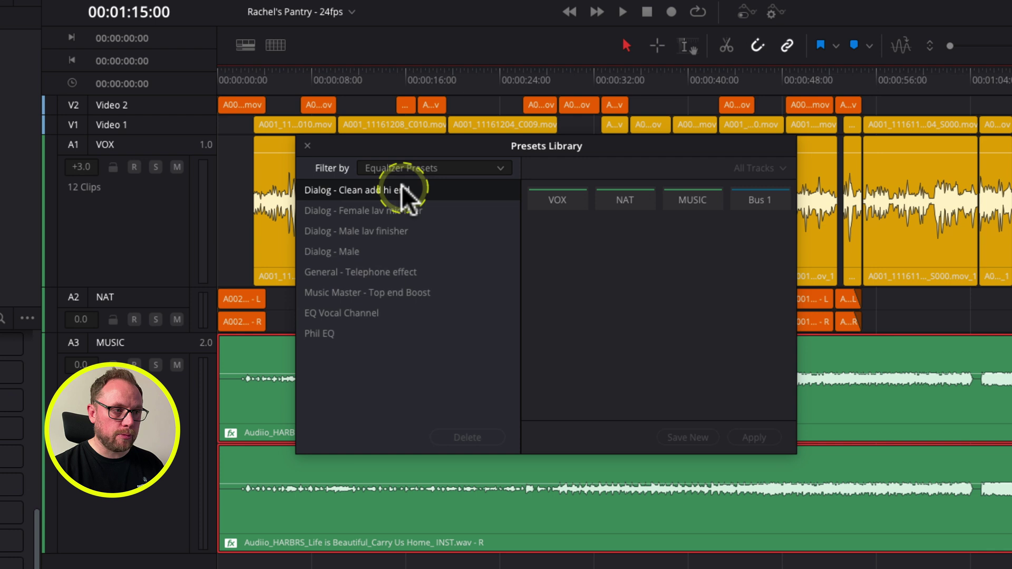
left_click(364, 316)
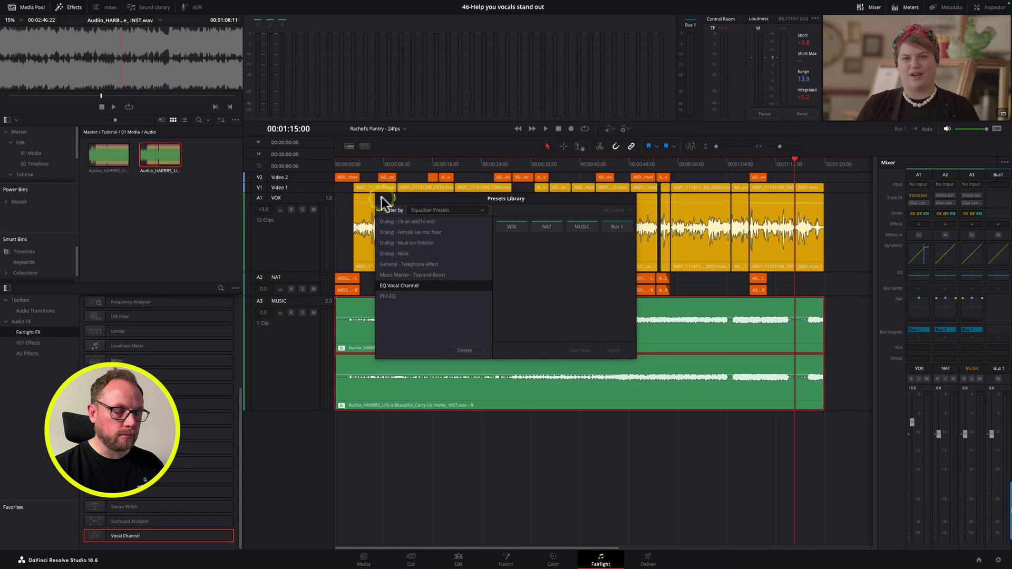
left_click(307, 145)
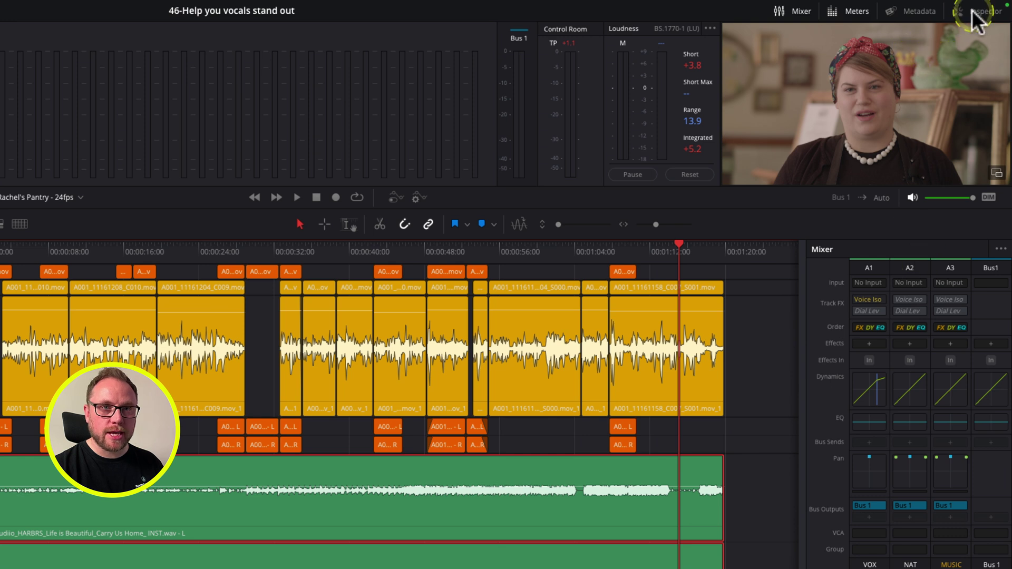
Delete the Vocal Channel effect from the music clip in the Inspector.
left_click(976, 12)
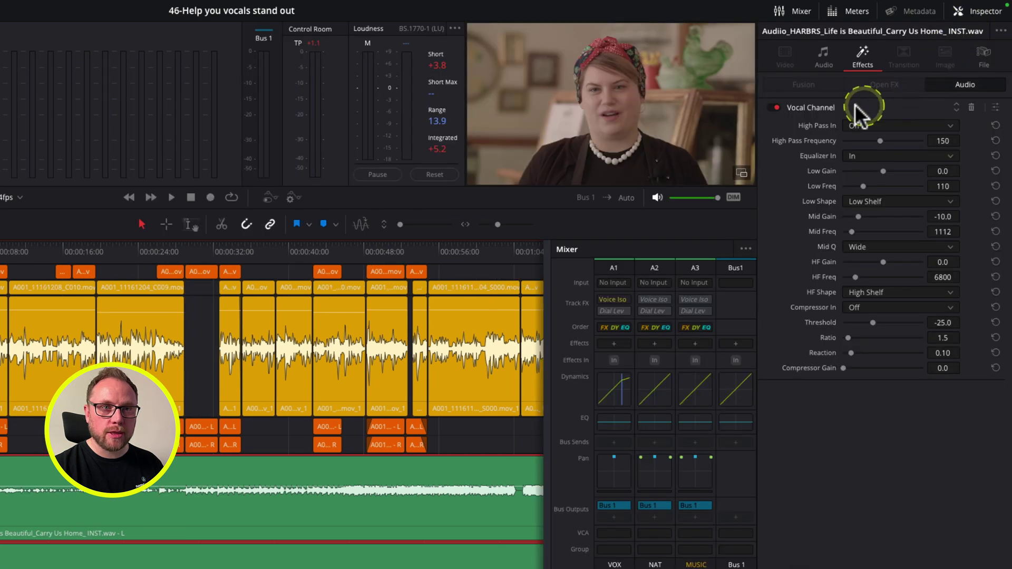
left_click(973, 106)
left_click(980, 13)
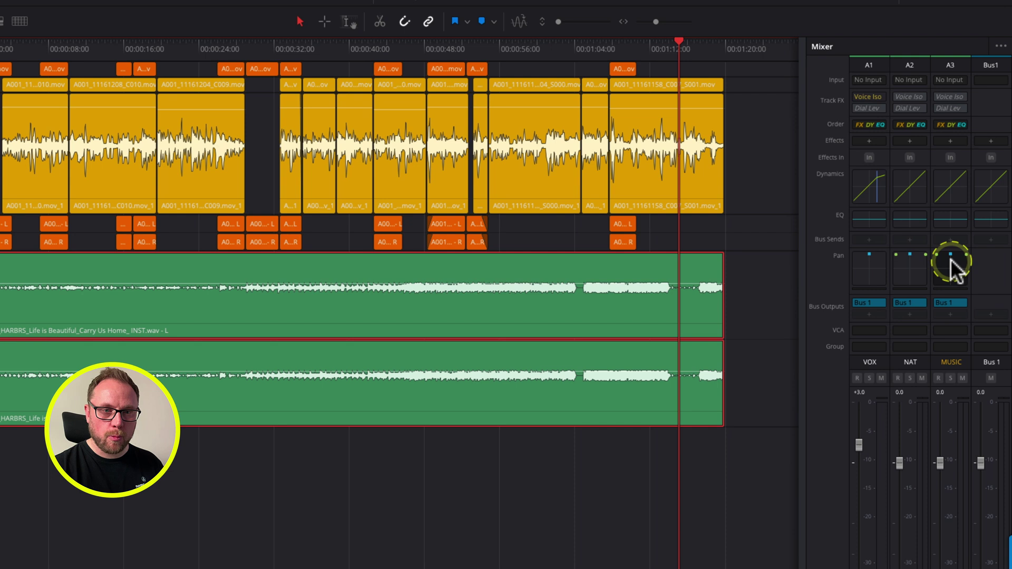
Load the EQ Vocal Channel preset onto the MUSIC track's equalizer.
left_click(949, 220)
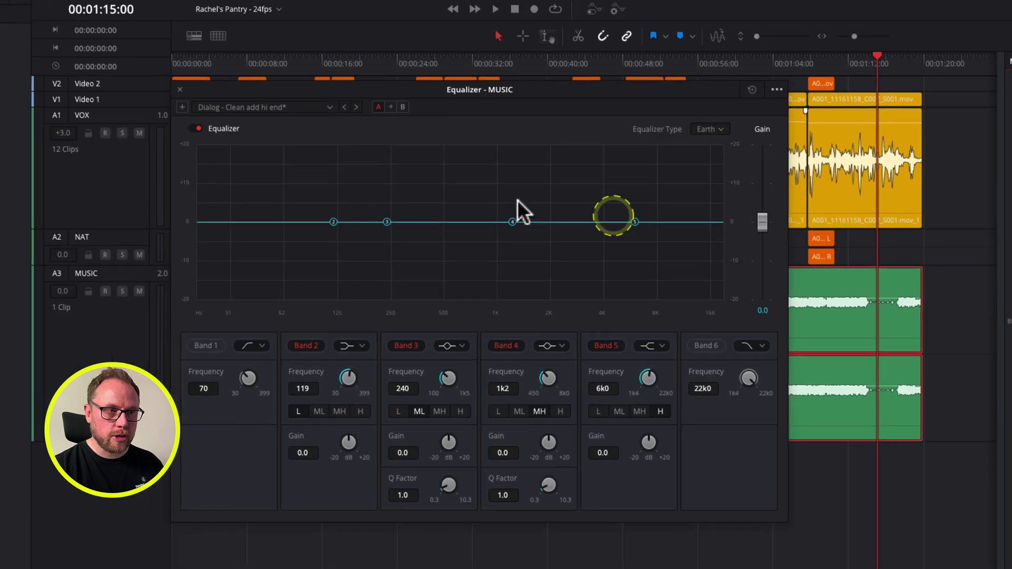
left_click(347, 111)
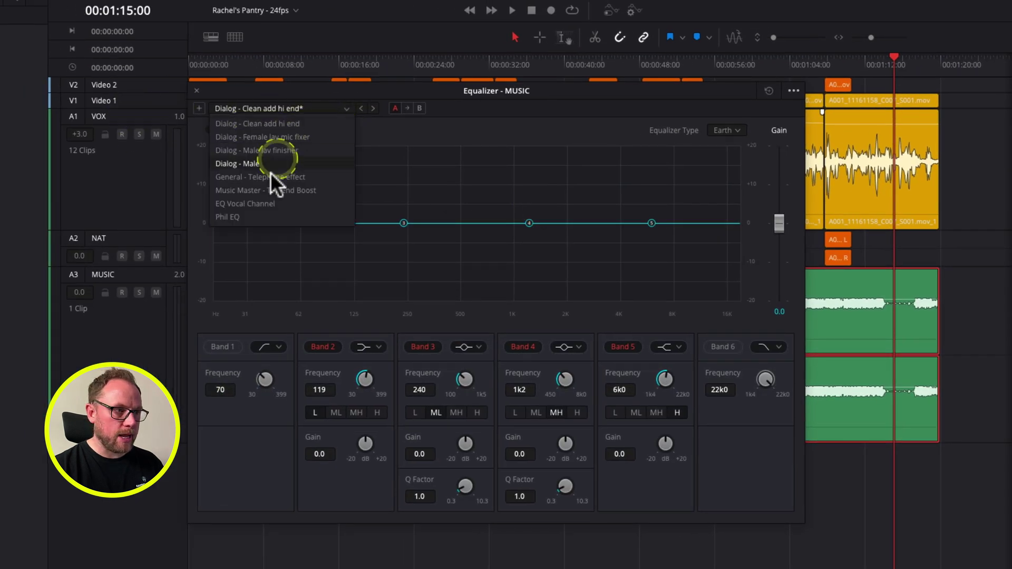
left_click(262, 208)
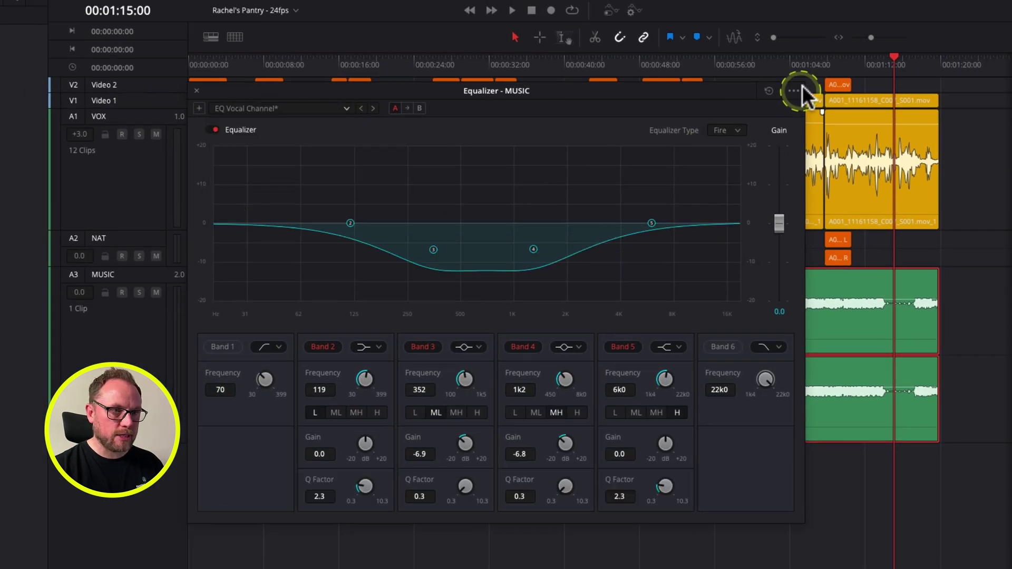
Play the music while comparing the MUSIC equalizer bypassed and switched back on.
left_click_drag(586, 88, 262, 118)
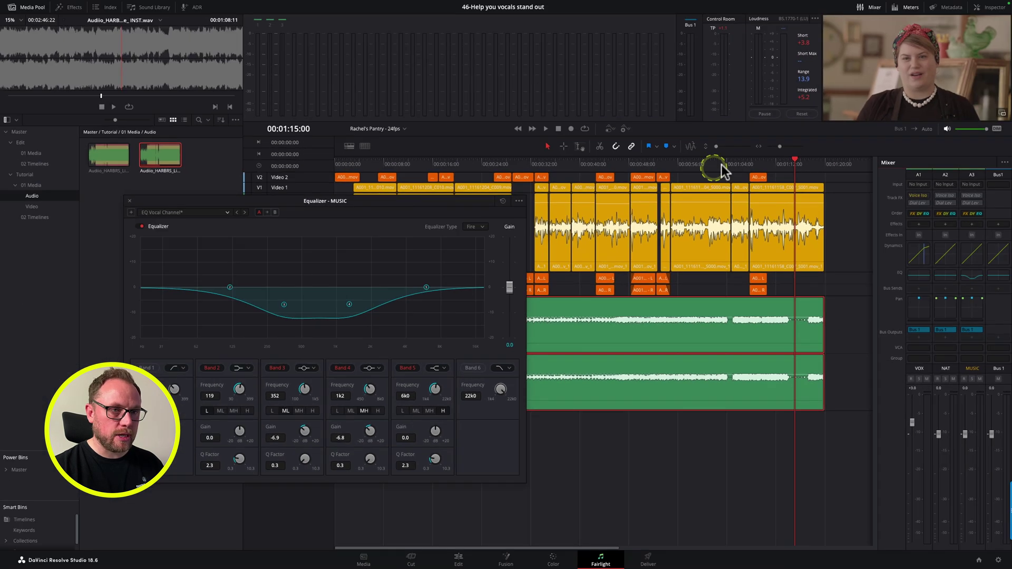
left_click(60, 225)
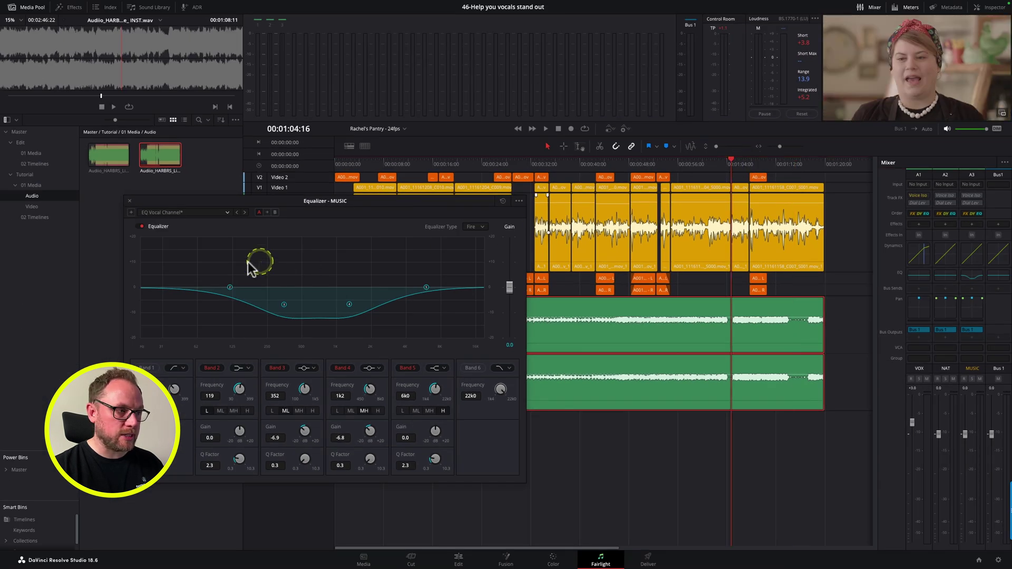
left_click(141, 226)
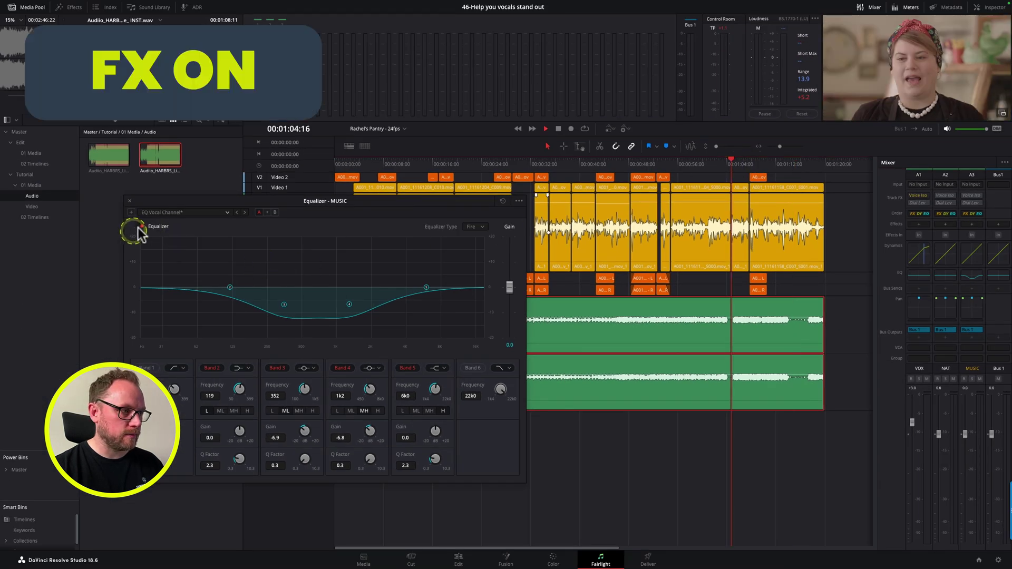
key("space")
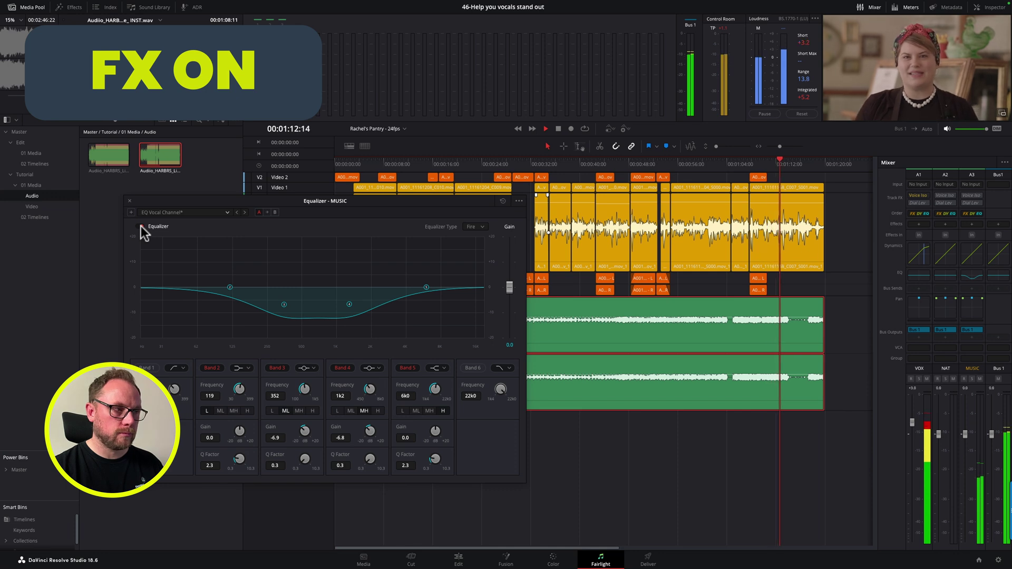
left_click(141, 226)
Deepen the cuts to -7.8 dB at 352 Hz and -8.3 dB at 1k2, replaying near one minute.
left_click_drag(313, 427, 305, 430)
left_click_drag(374, 430, 371, 429)
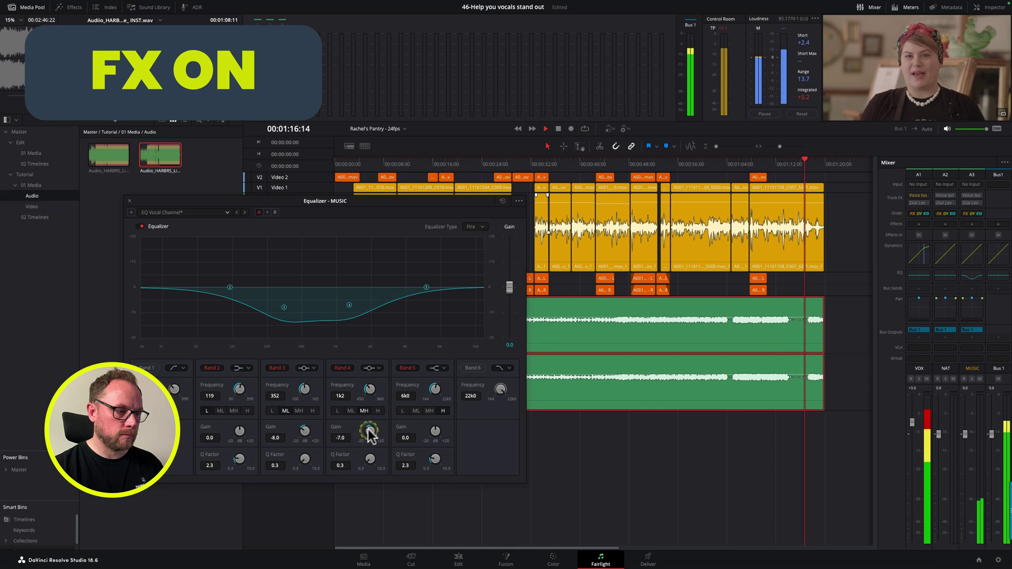
left_click(717, 160)
mouse_move(305, 430)
left_mouse_down()
mouse_move(364, 433)
mouse_move(311, 432)
left_mouse_up()
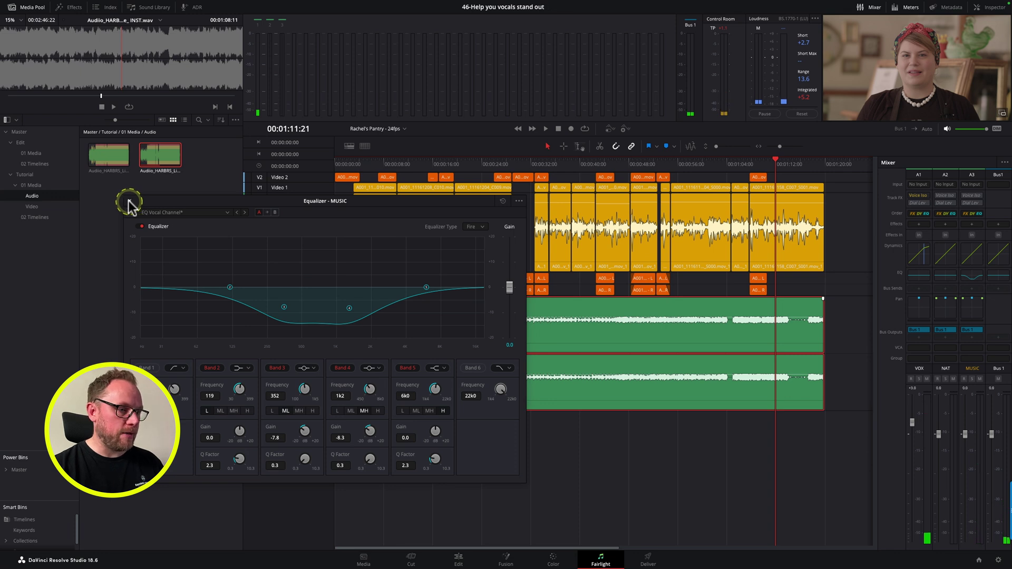
Close the equalizer and play the edit from about 00:00:10 to 00:00:18:17.
left_click(128, 201)
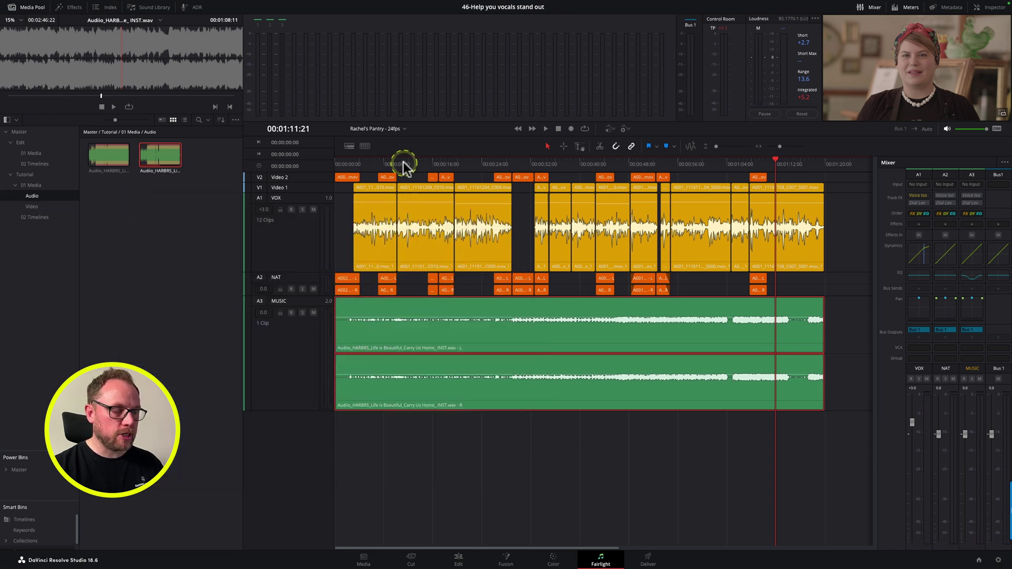
left_click(401, 318)
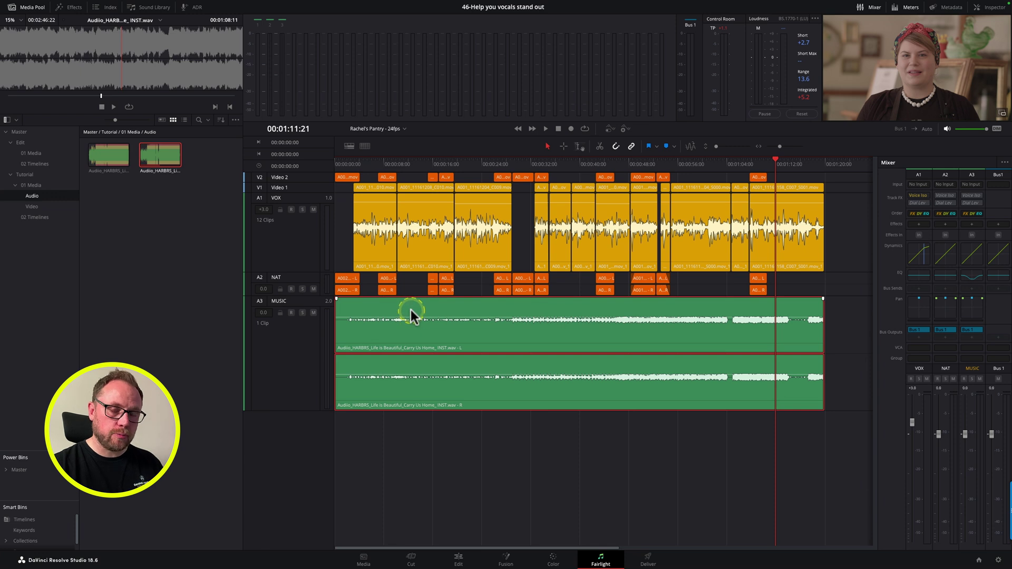
left_click(398, 164)
key("space")
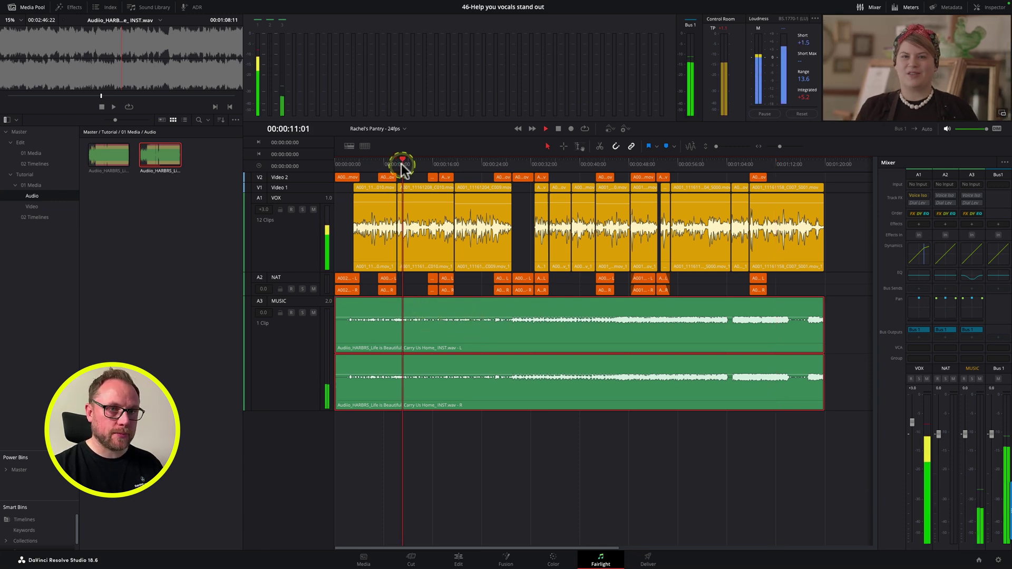
left_click(431, 288)
left_click(471, 288)
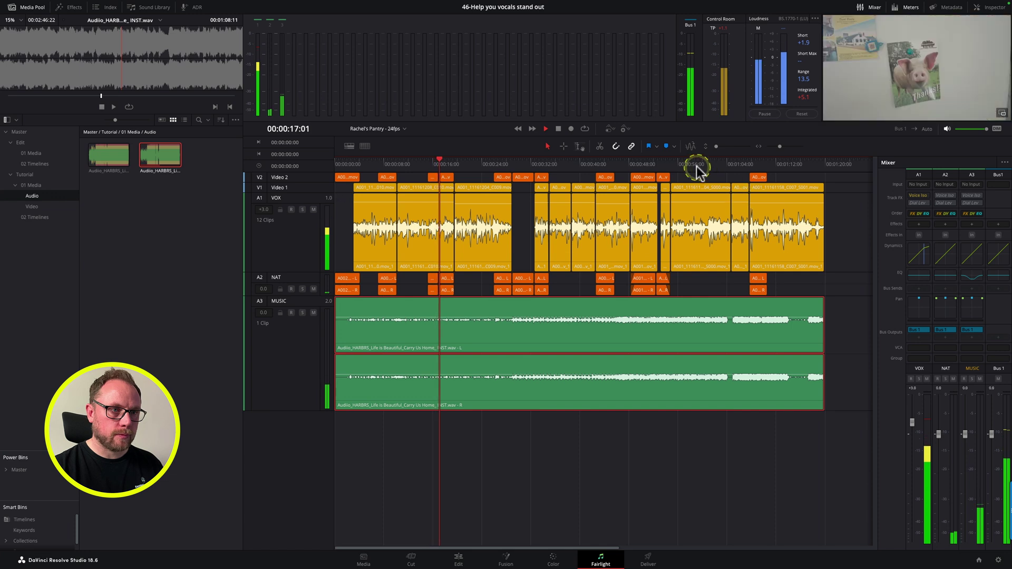
key("space")
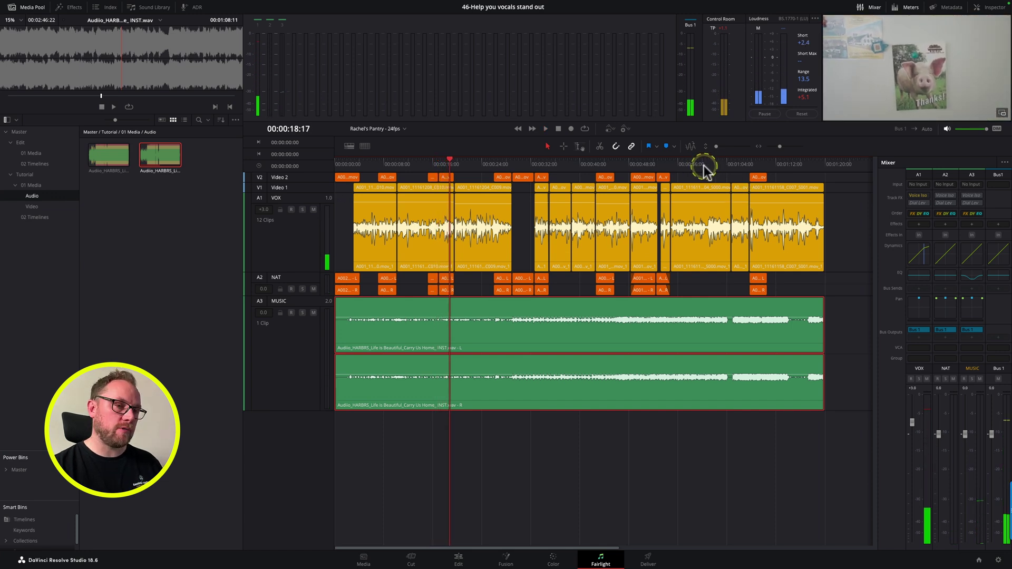